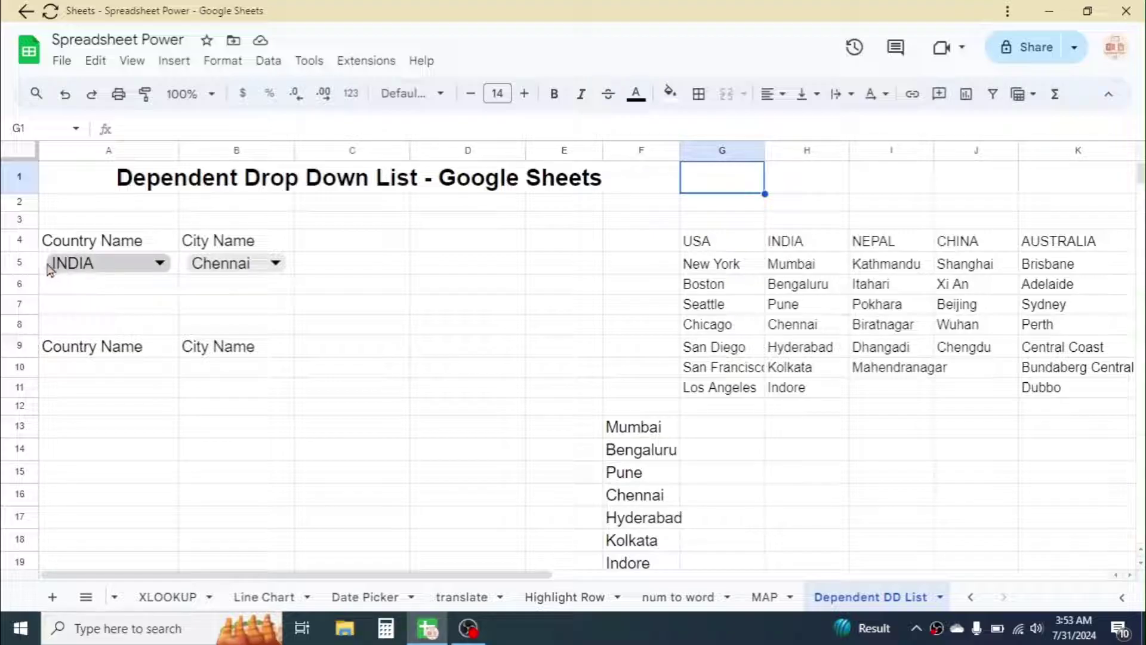
Set A5 to USA and B5 to Chicago, dismissing the invalid-entry warning.
left_click(276, 263)
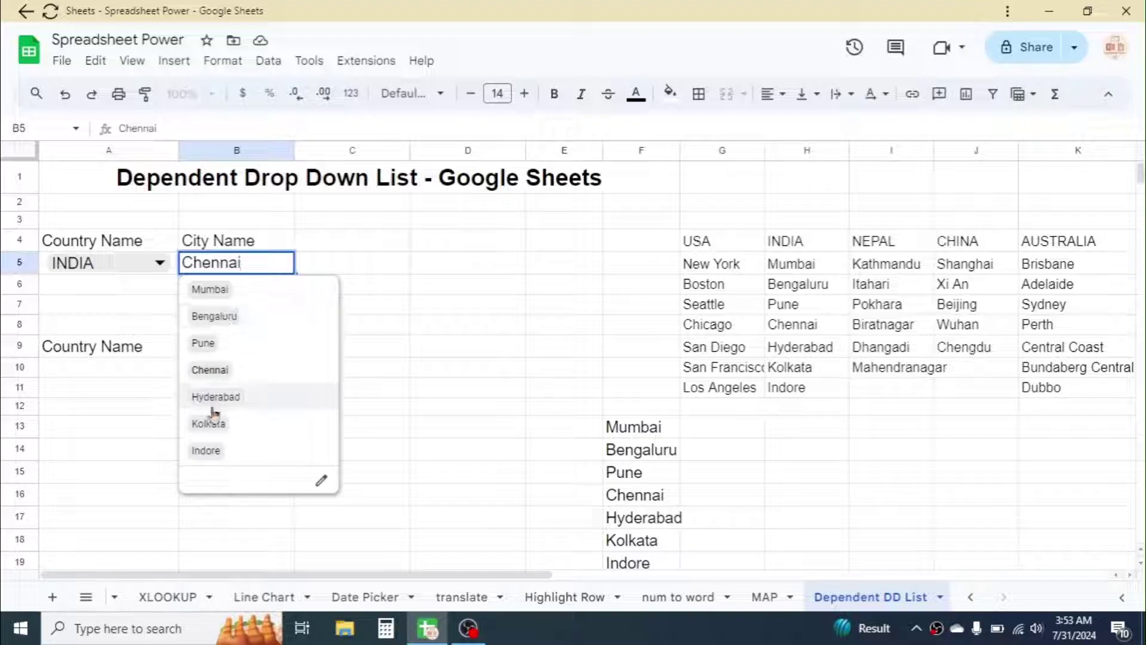
left_click(160, 262)
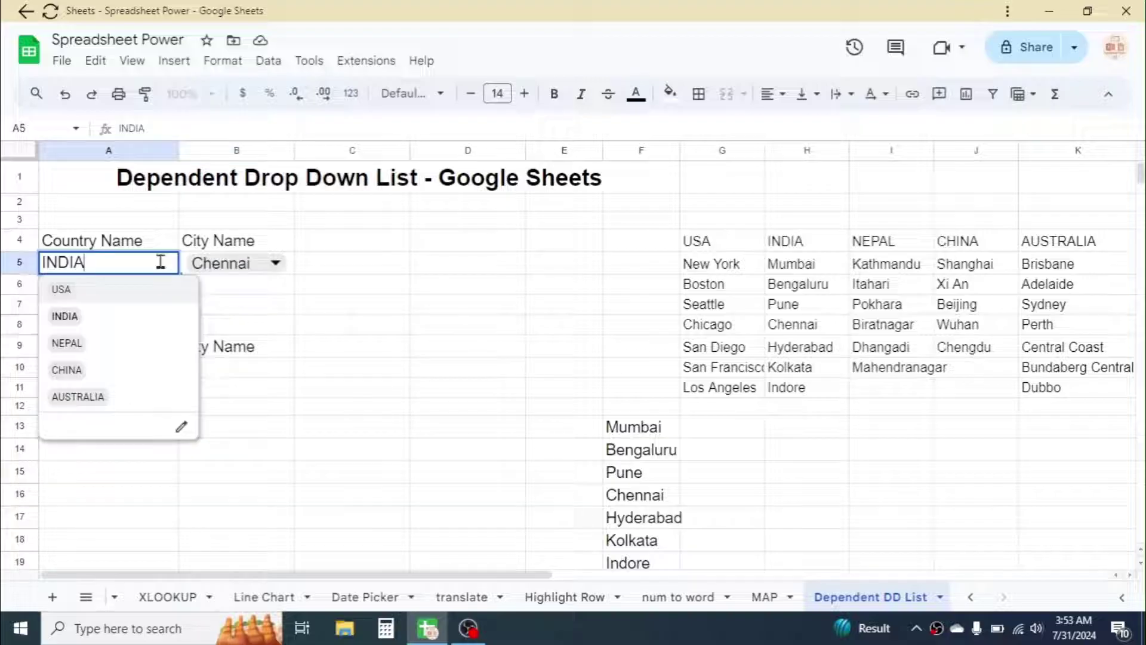
left_click(62, 290)
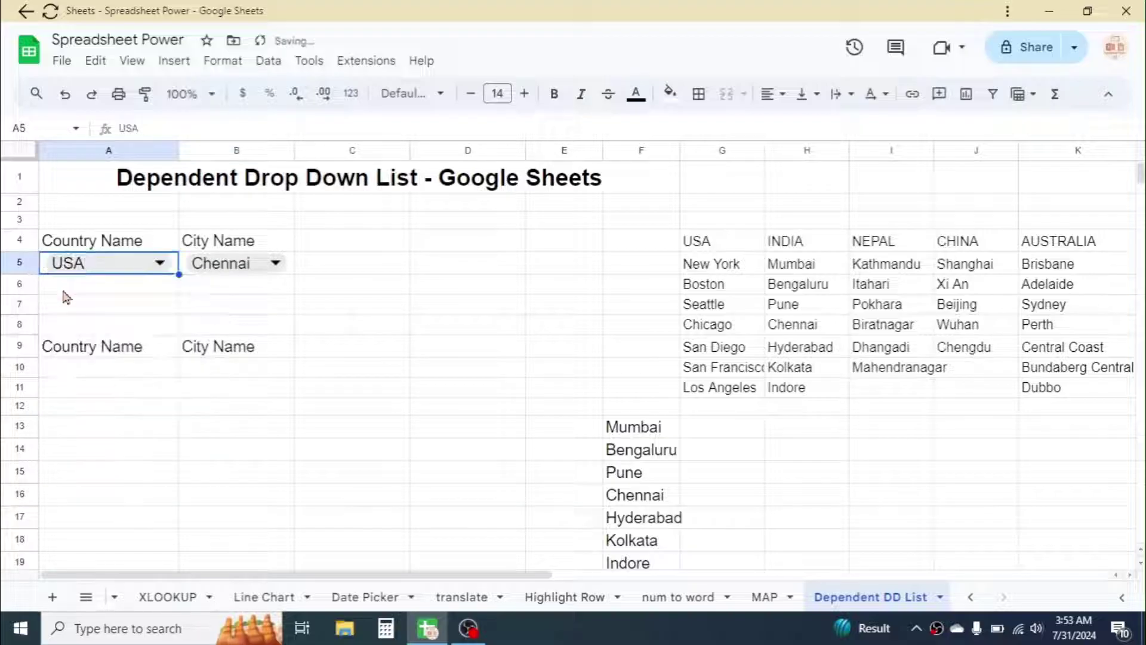
left_click(280, 264)
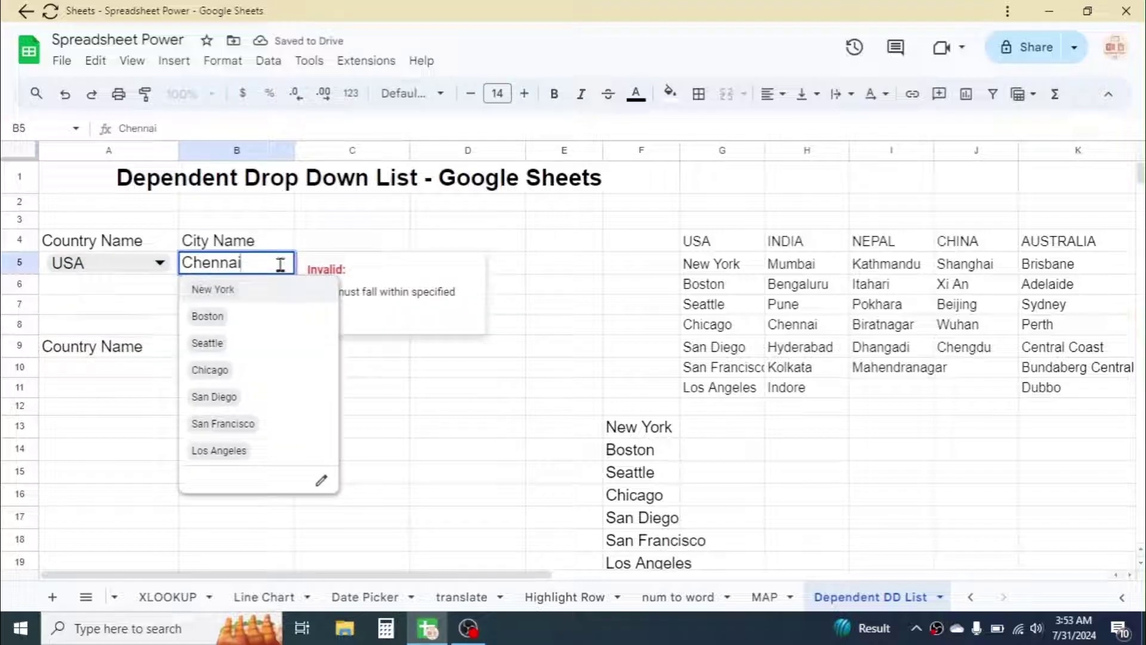
left_click(210, 373)
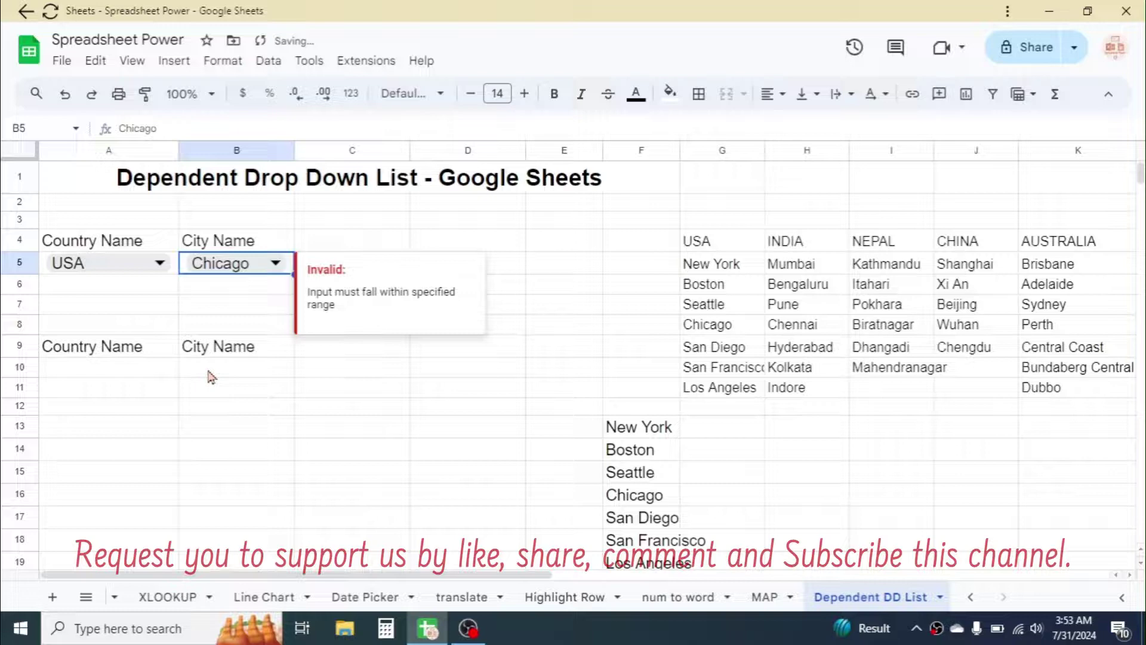
left_click(362, 393)
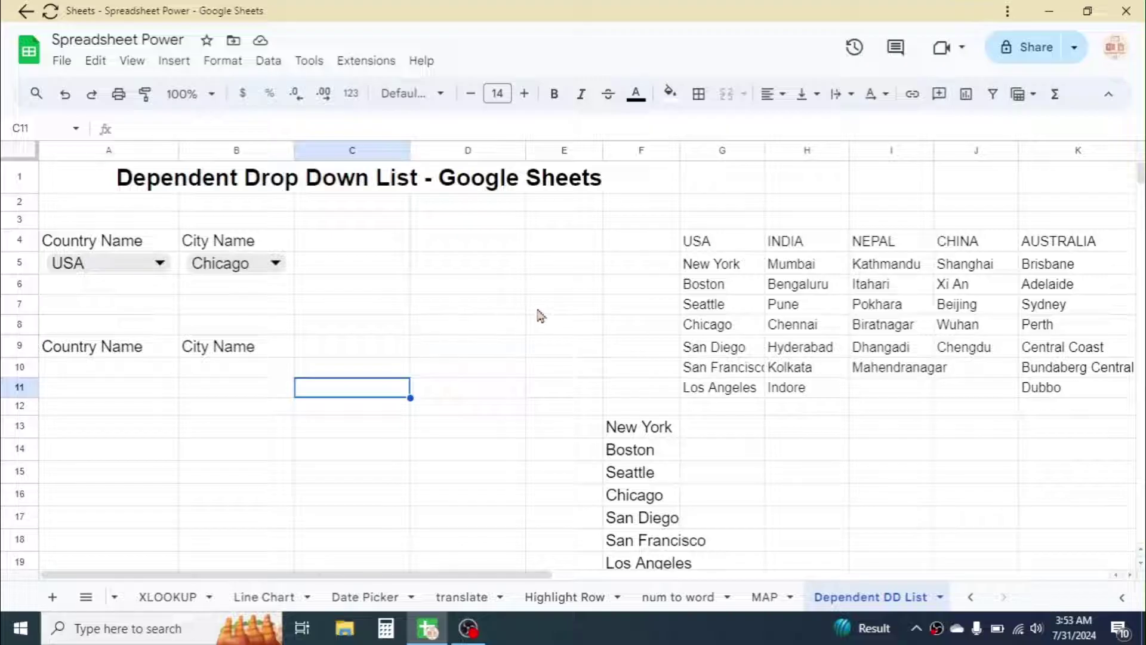
left_click_drag(702, 241, 716, 367)
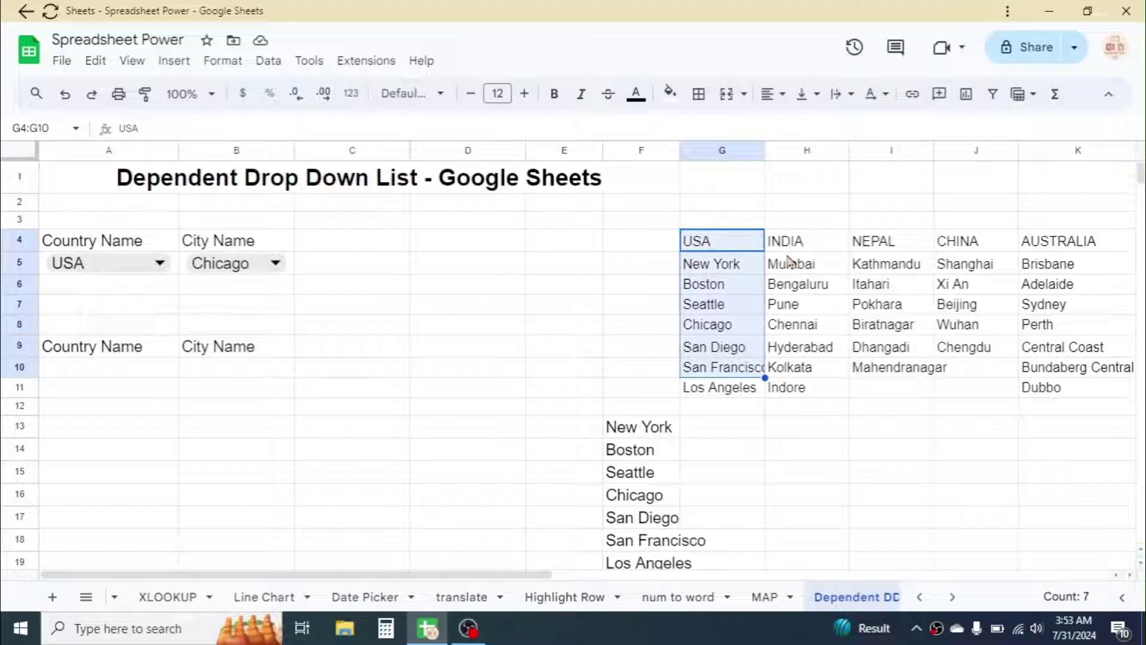
left_click_drag(788, 242, 800, 346)
left_click_drag(871, 242, 864, 332)
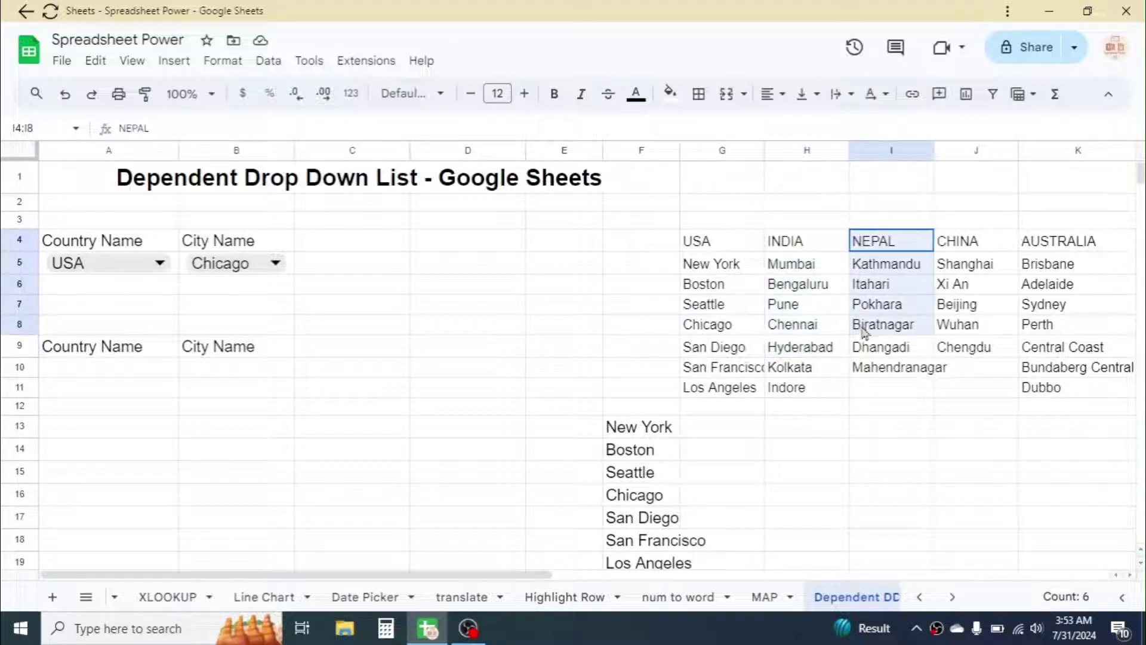
left_click(724, 245)
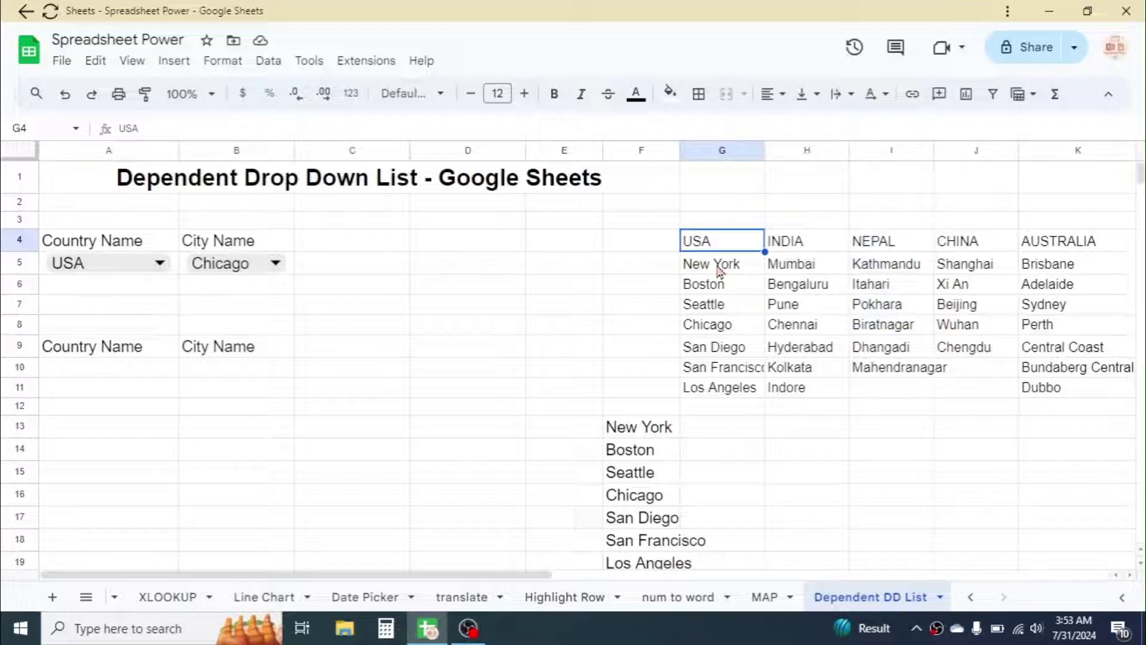
left_click(719, 272)
left_click(715, 306)
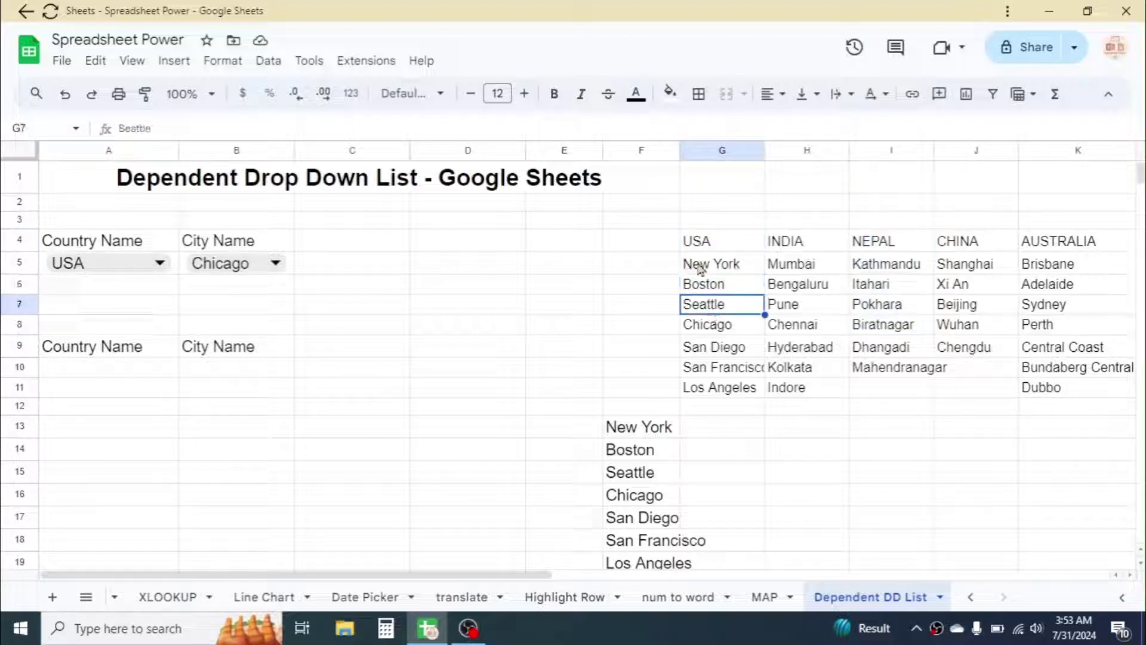
left_click(769, 435)
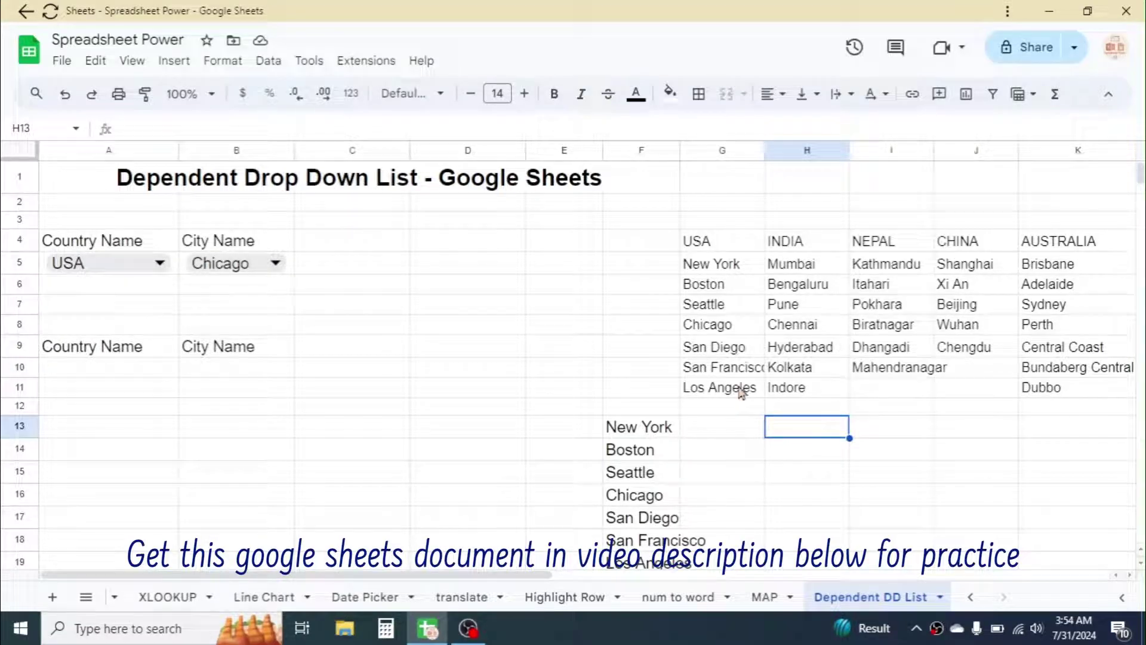
left_click(98, 370)
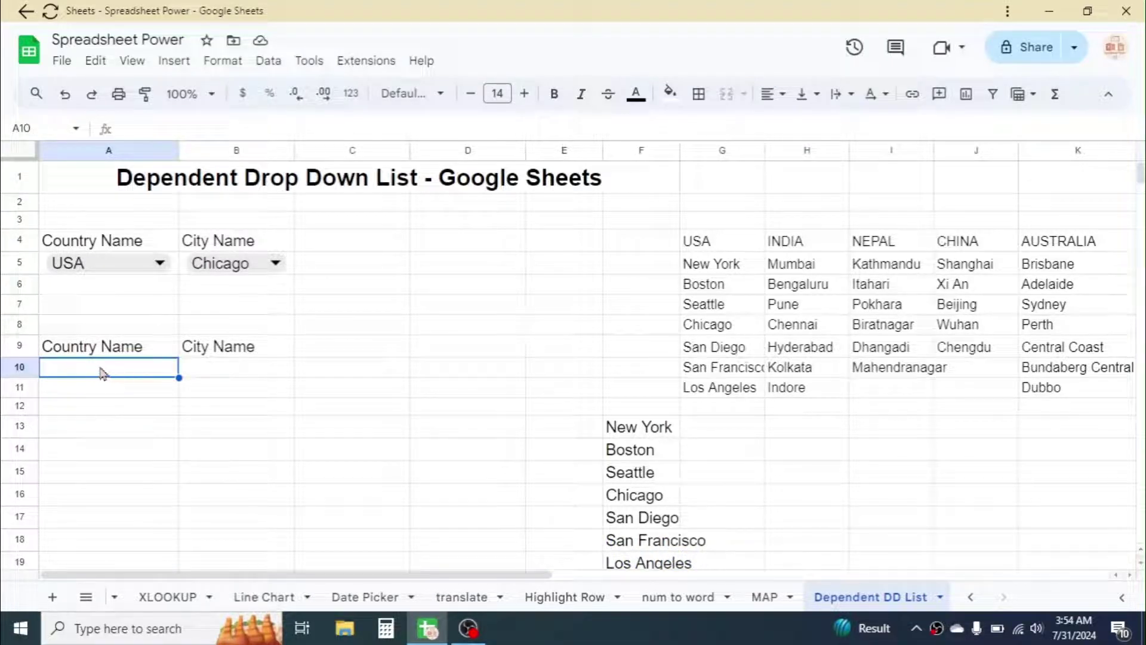
Add a Dropdown (from a range) validation rule to A10 sourced from G4:K4.
left_click(269, 62)
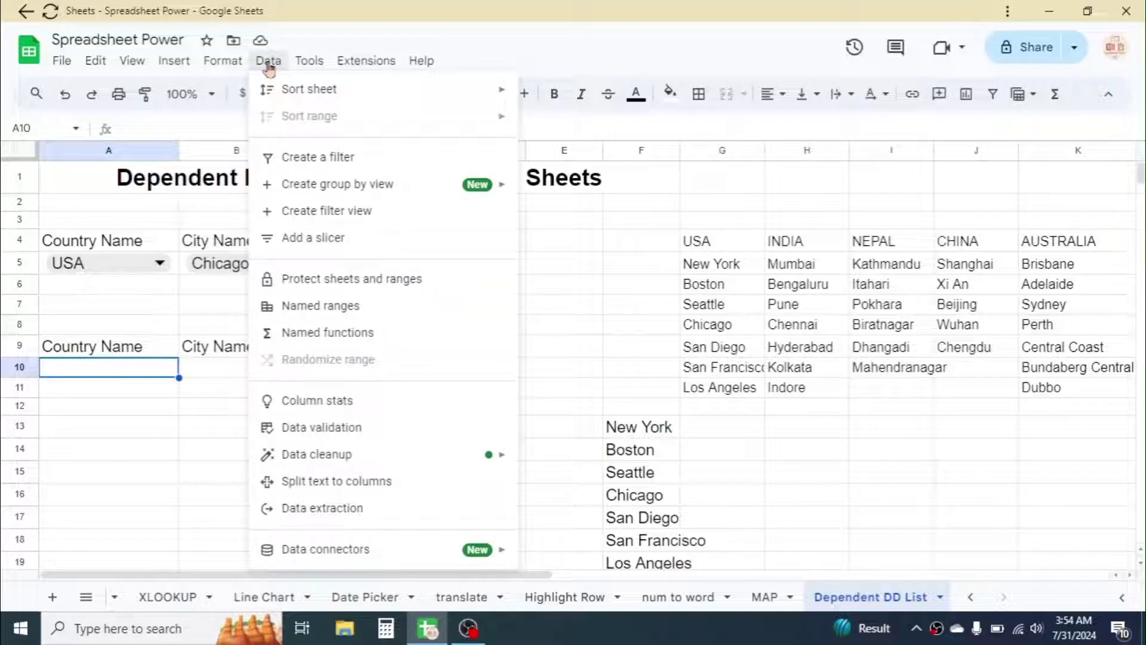
left_click(340, 428)
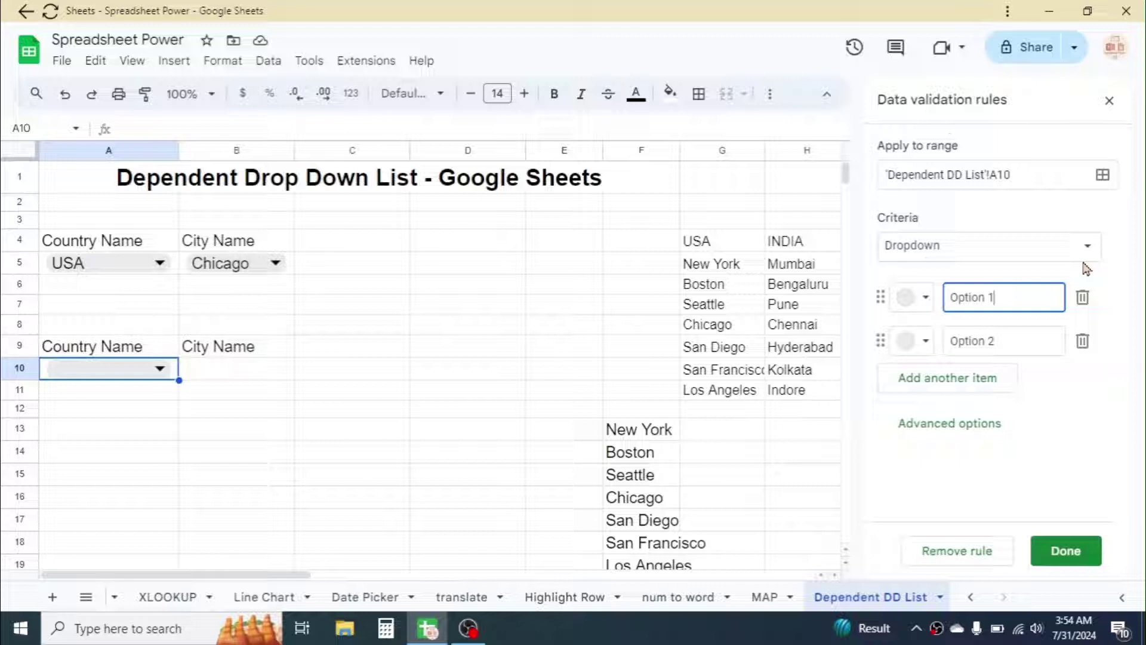
left_click(1084, 251)
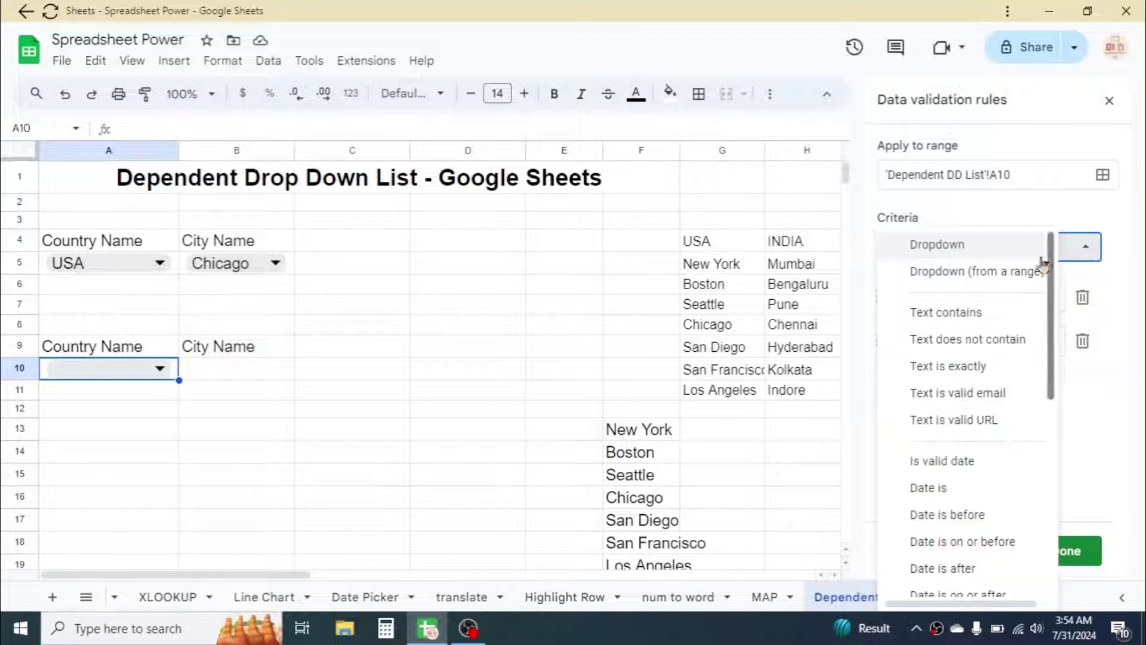
left_click(985, 270)
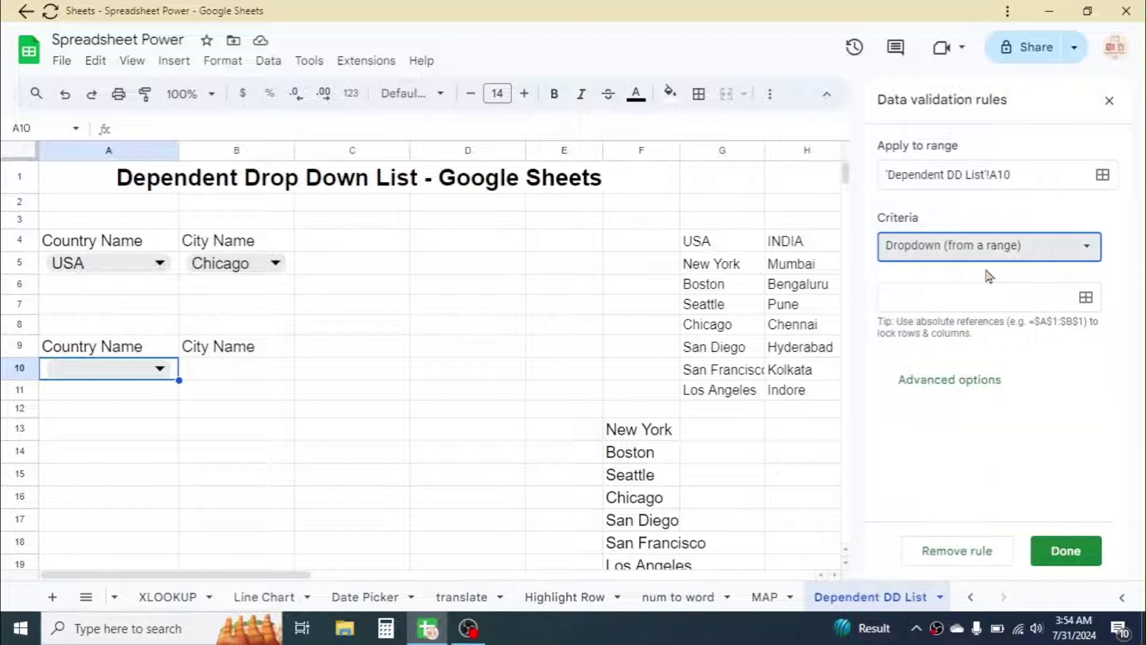
left_click(919, 297)
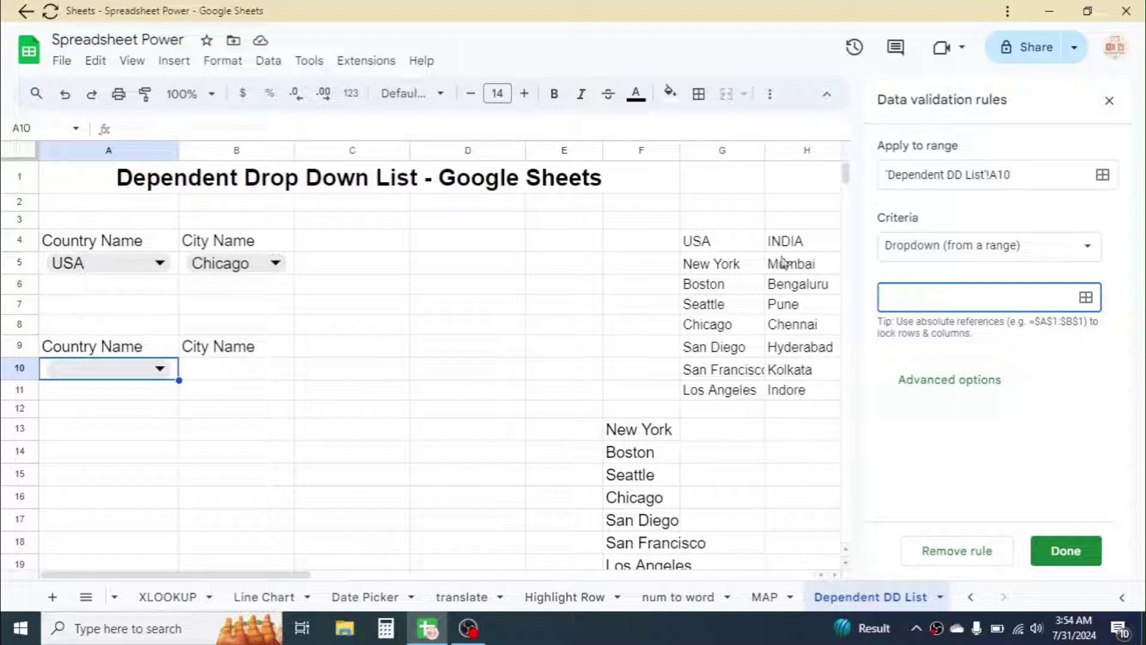
mouse_move(700, 248)
left_mouse_down()
mouse_move(786, 227)
mouse_move(643, 258)
left_mouse_up()
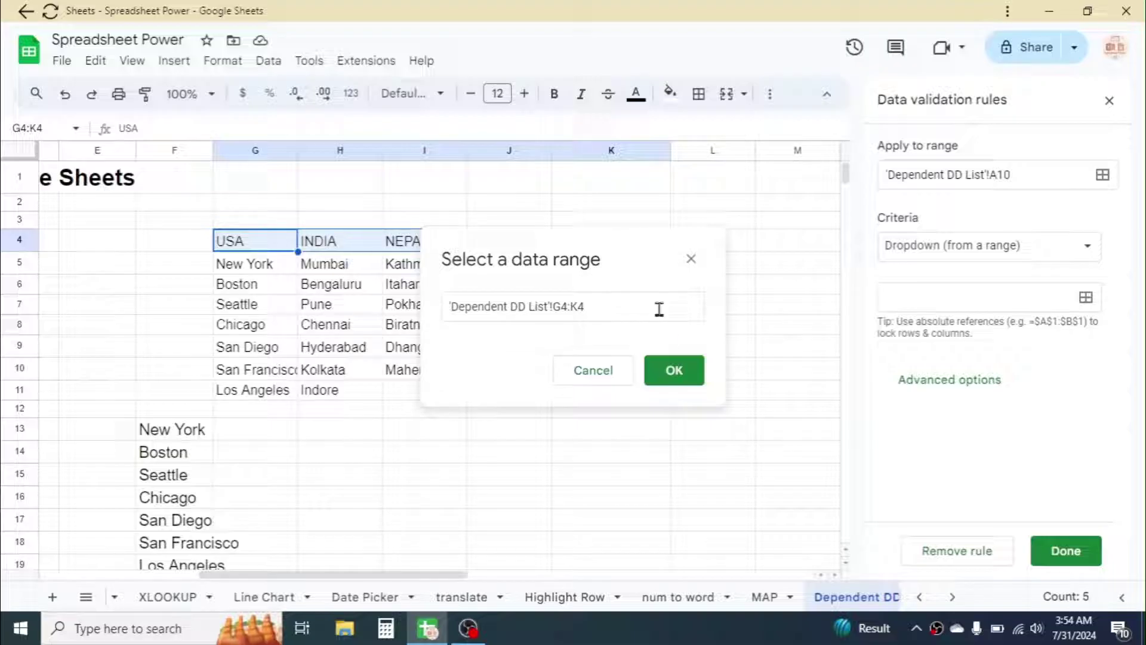
left_click_drag(624, 254, 532, 328)
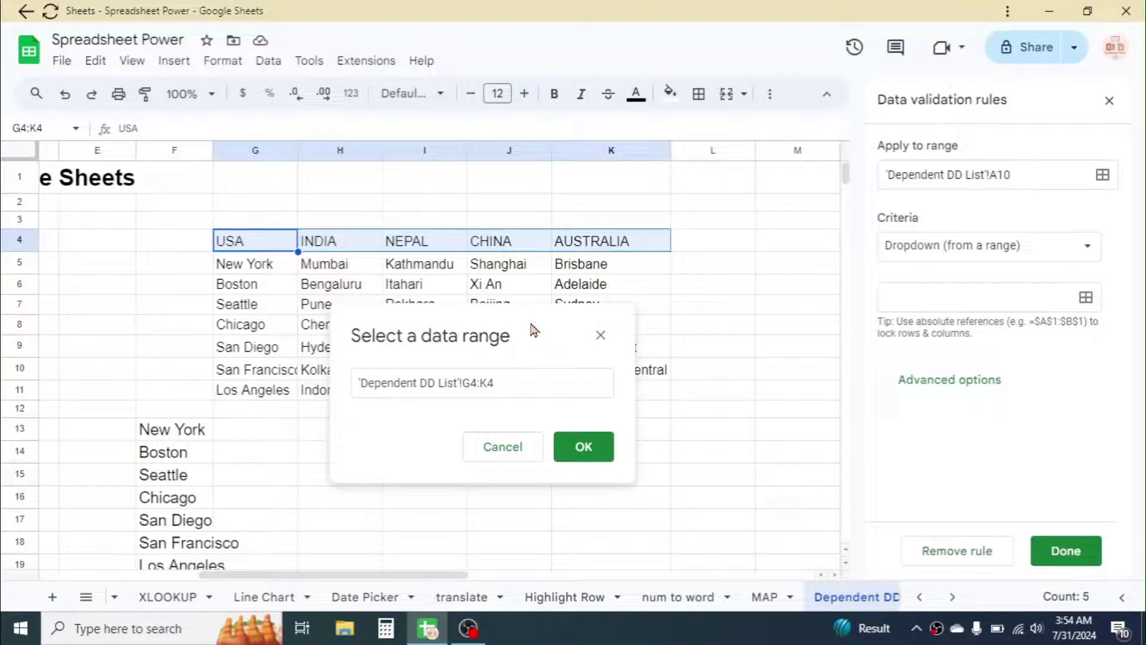
left_click(583, 447)
left_click(1065, 550)
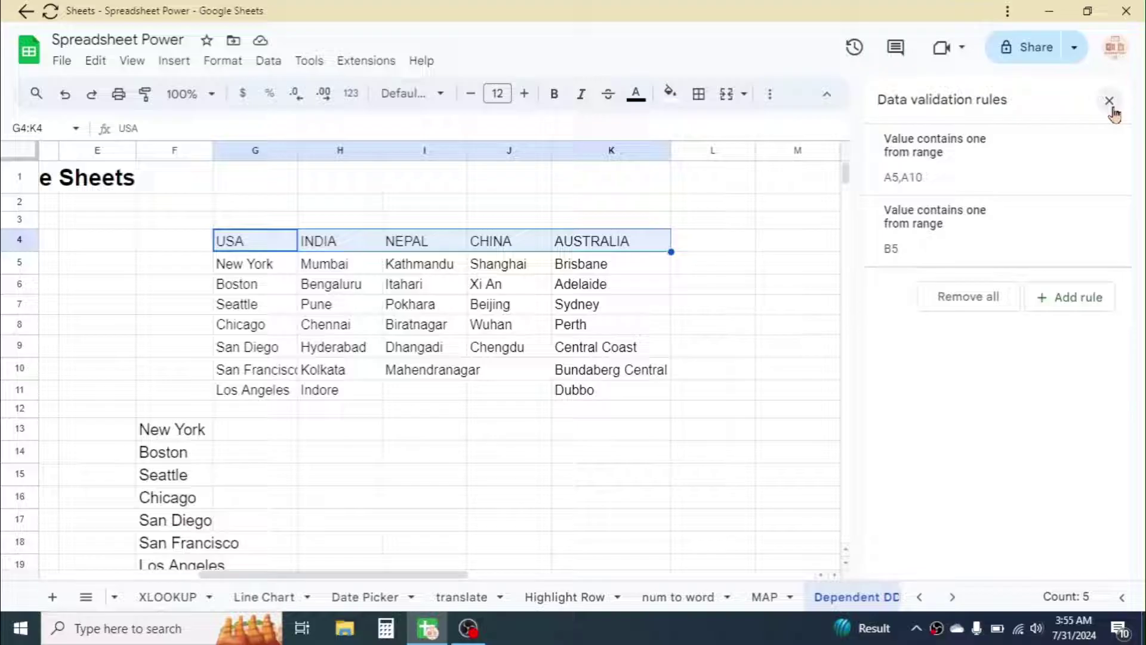
left_click(1111, 106)
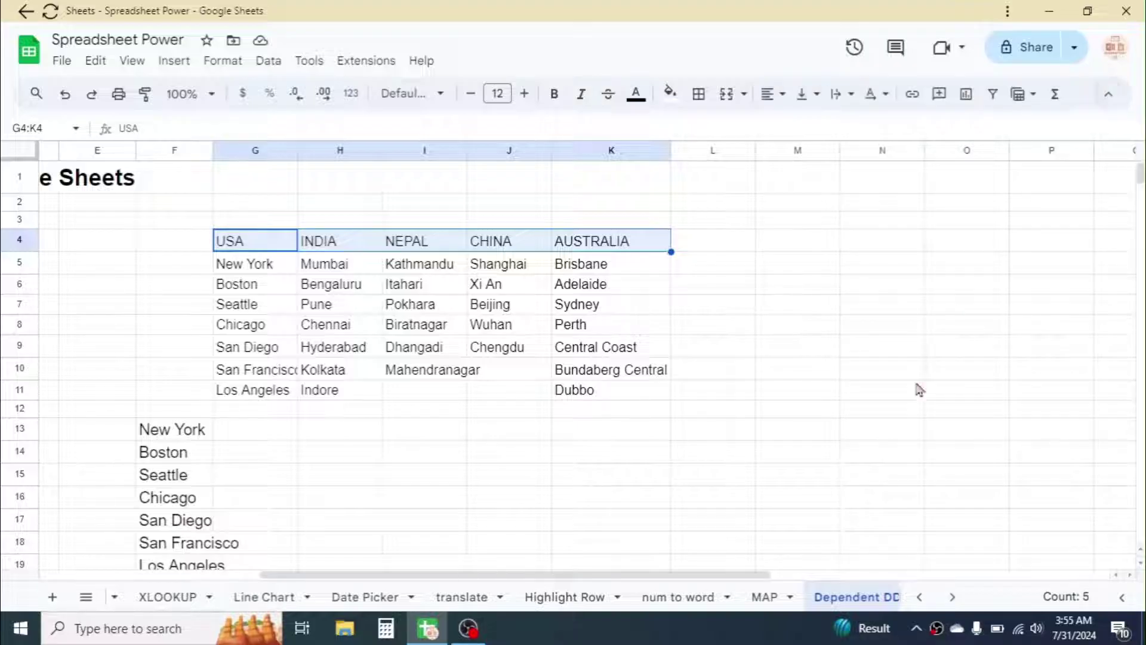
Choose USA in the A10 dropdown and inspect F13's existing INDEX/MATCH formula.
left_click_drag(628, 574, 412, 574)
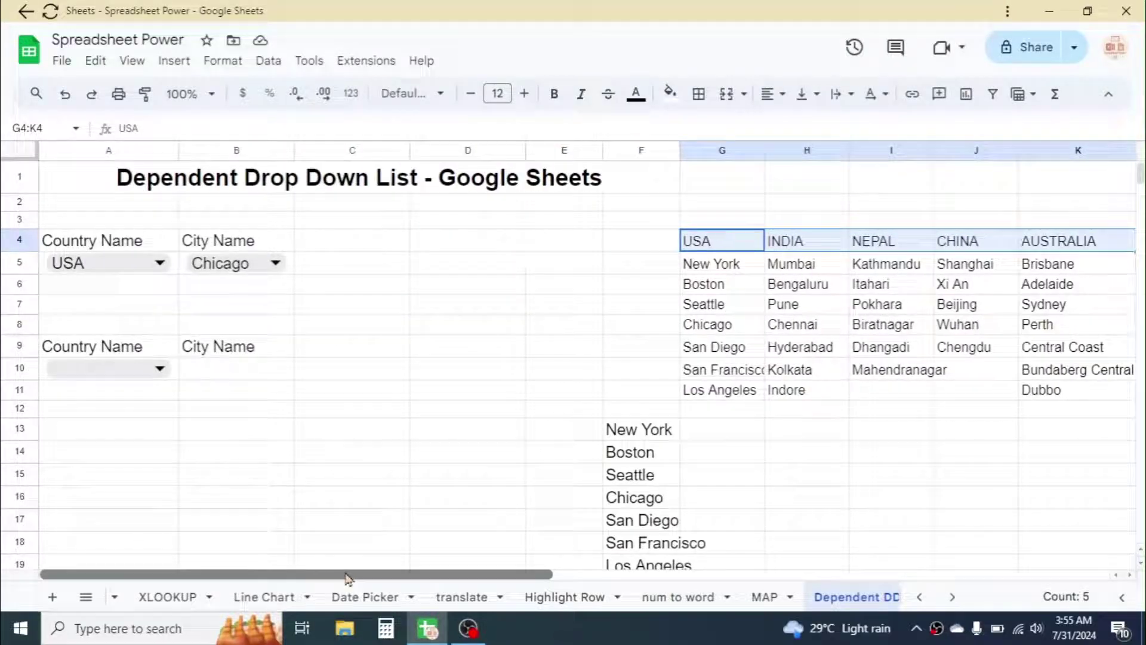
left_click(160, 368)
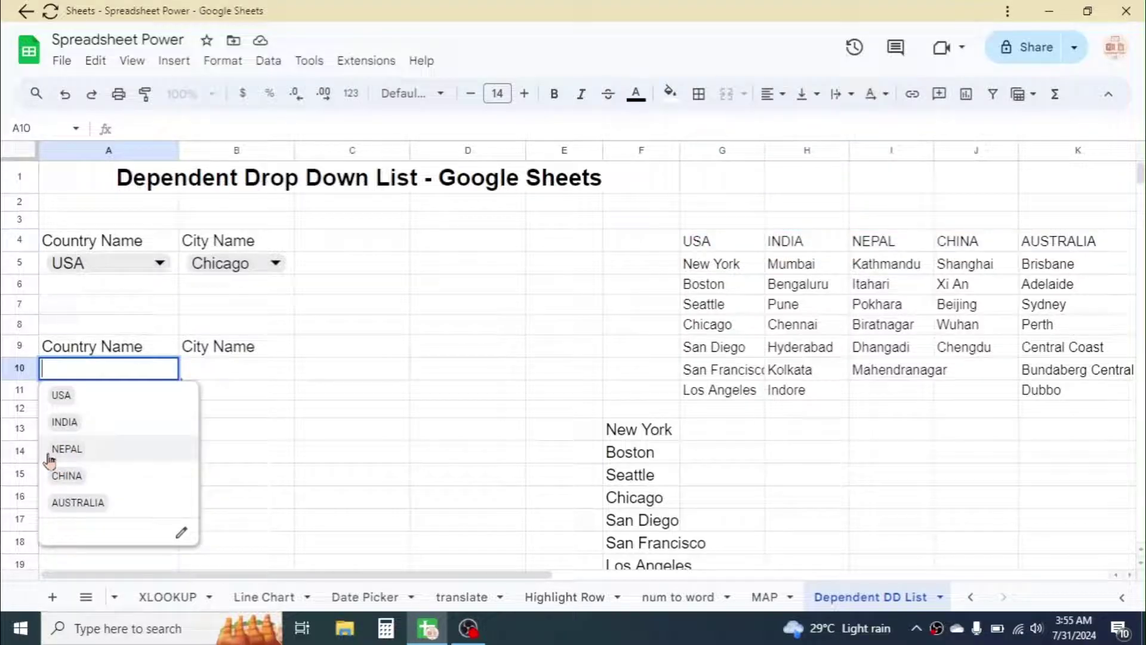
left_click(63, 395)
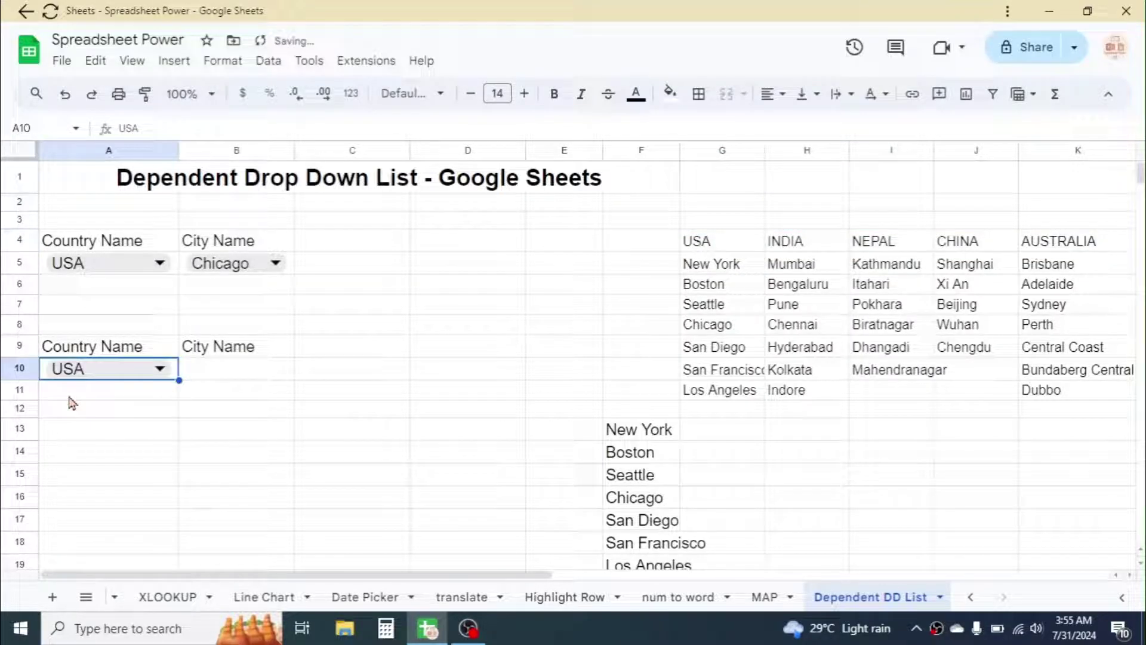
left_click(224, 374)
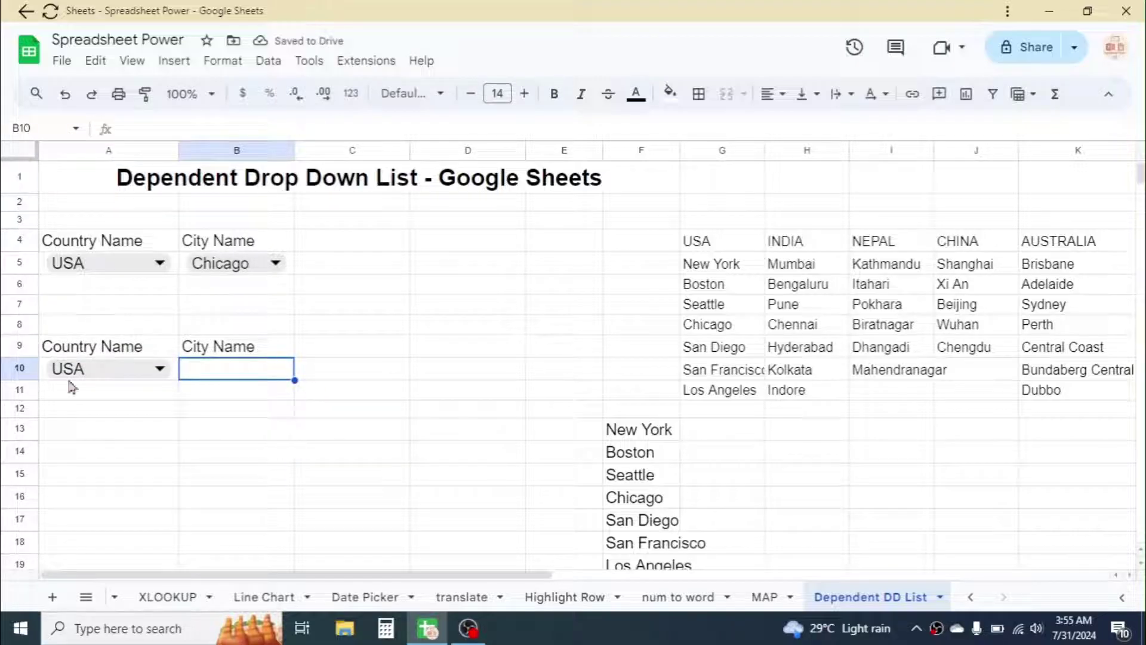
left_click(622, 434)
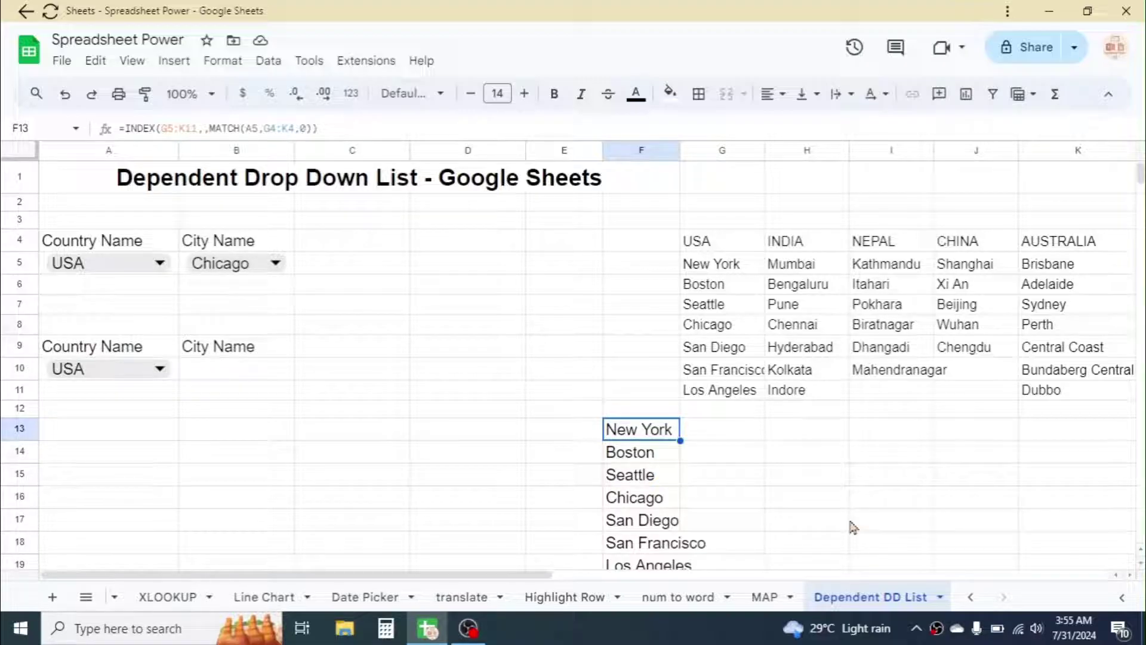
Clear F13 and begin its new formula as =INDEX(G5:K11,,MATCH(.
key("Delete")
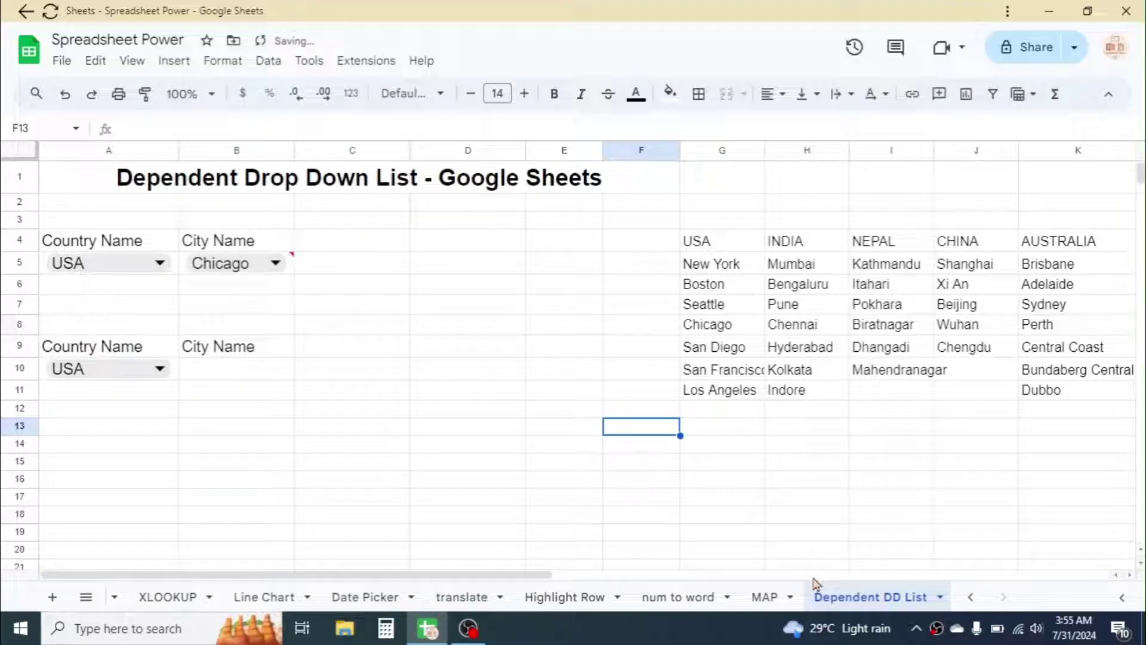
type("=IN")
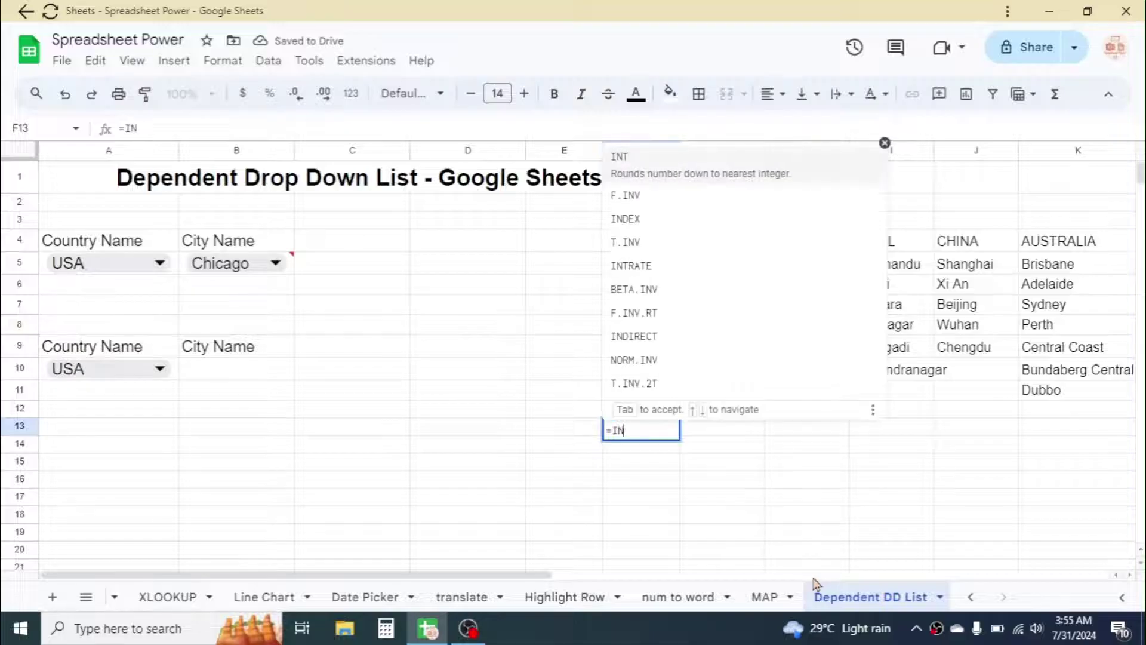
type("DEX")
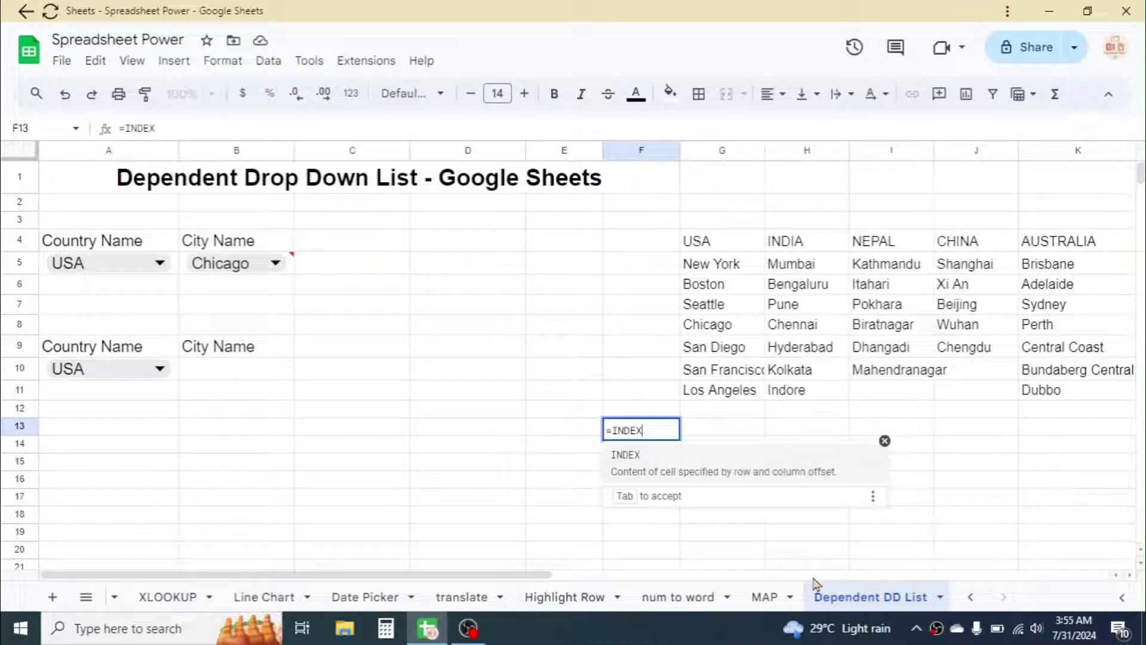
type("(")
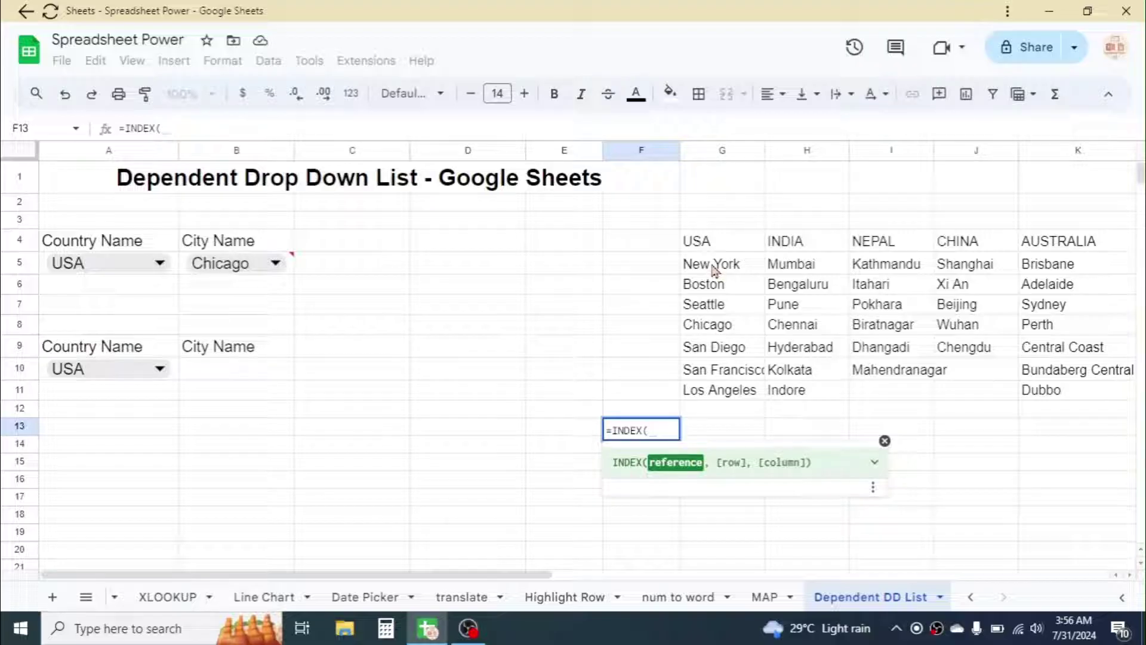
left_click_drag(710, 265, 1044, 392)
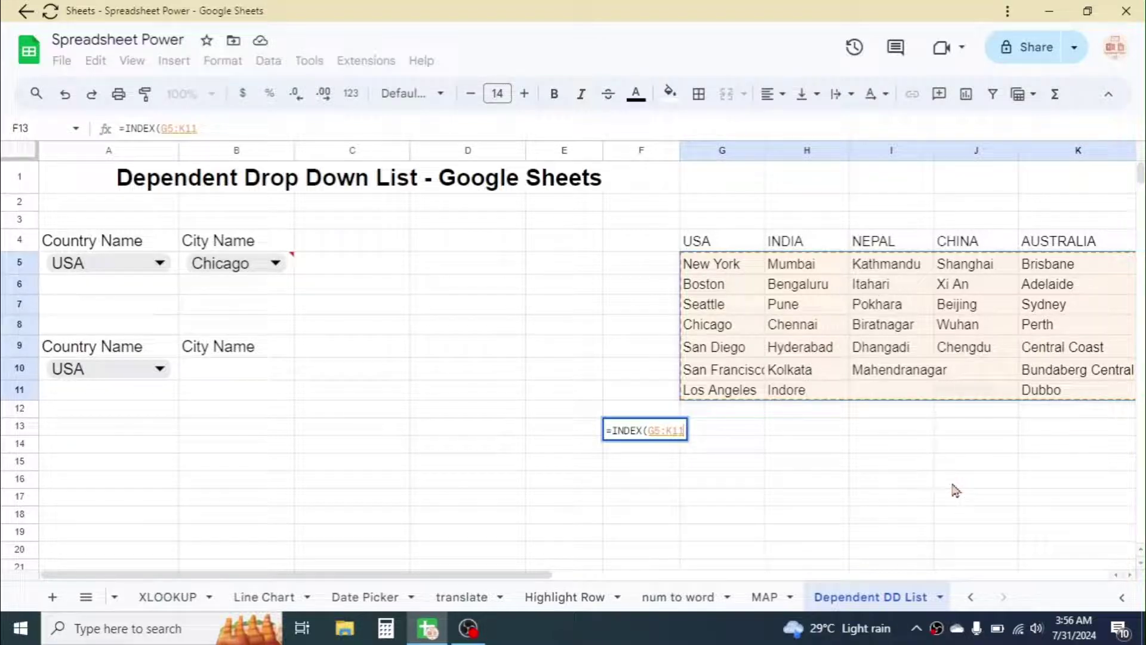
type(",")
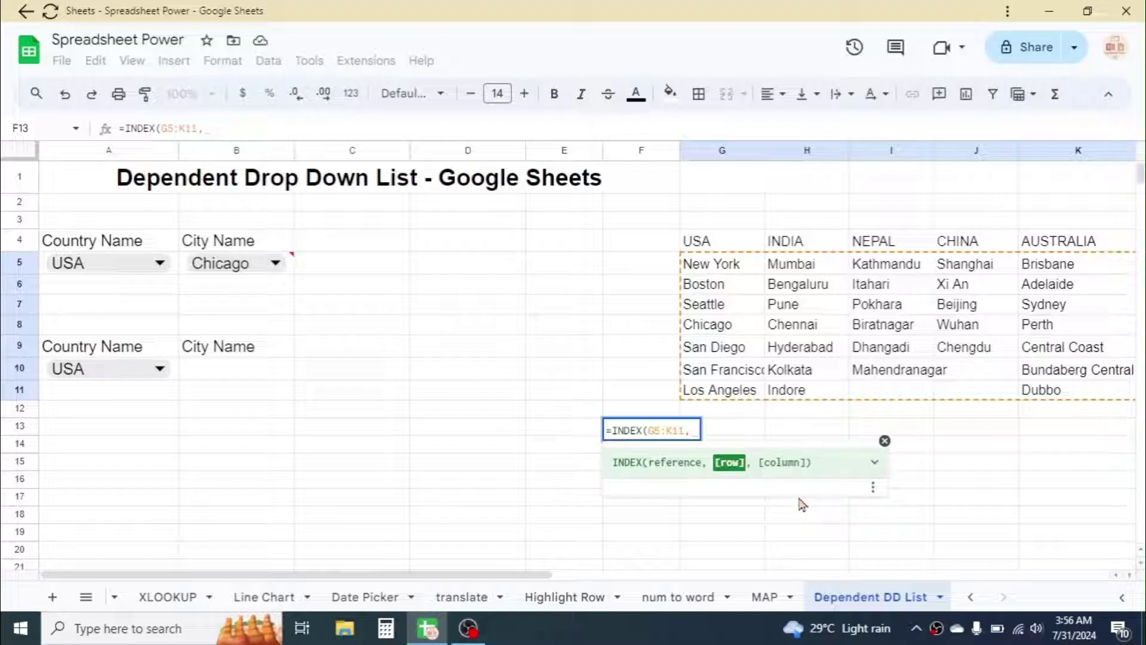
type(",")
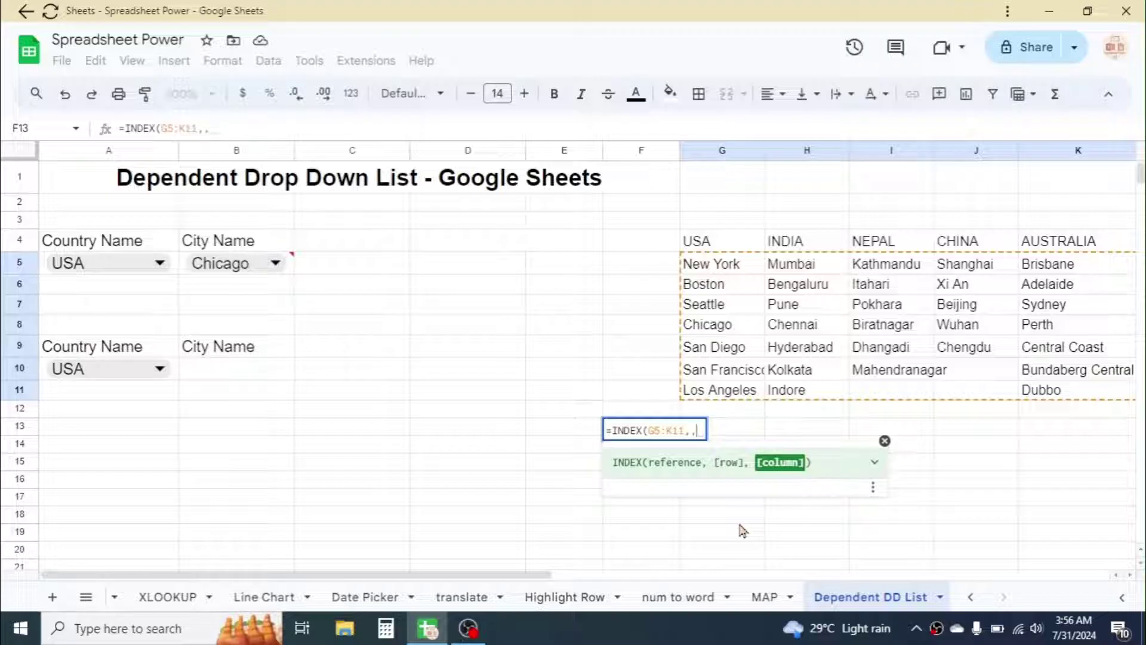
type("MAT")
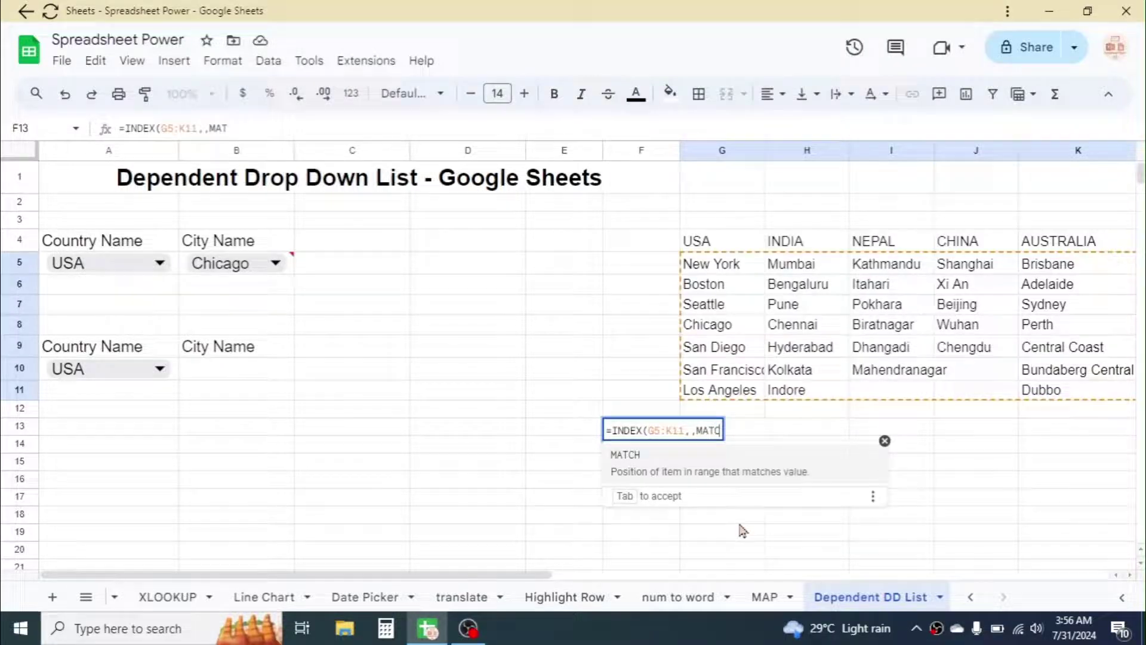
type("CH(")
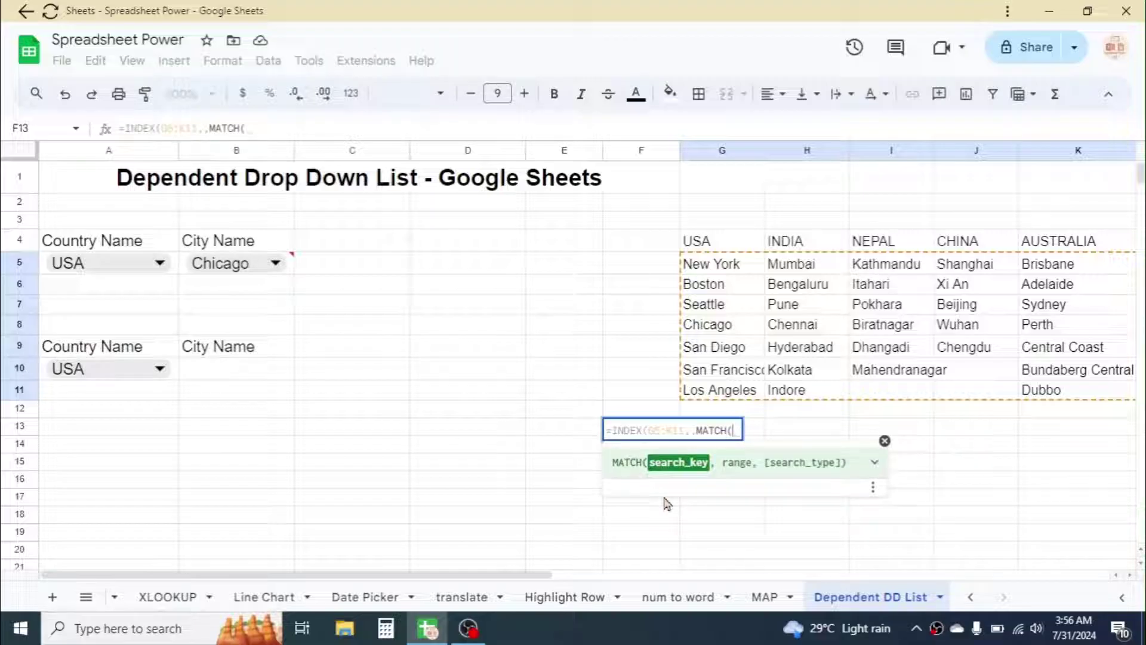
Complete the formula with MATCH(A10,G4:K4,0) so it keys on A10's country.
left_click(47, 373)
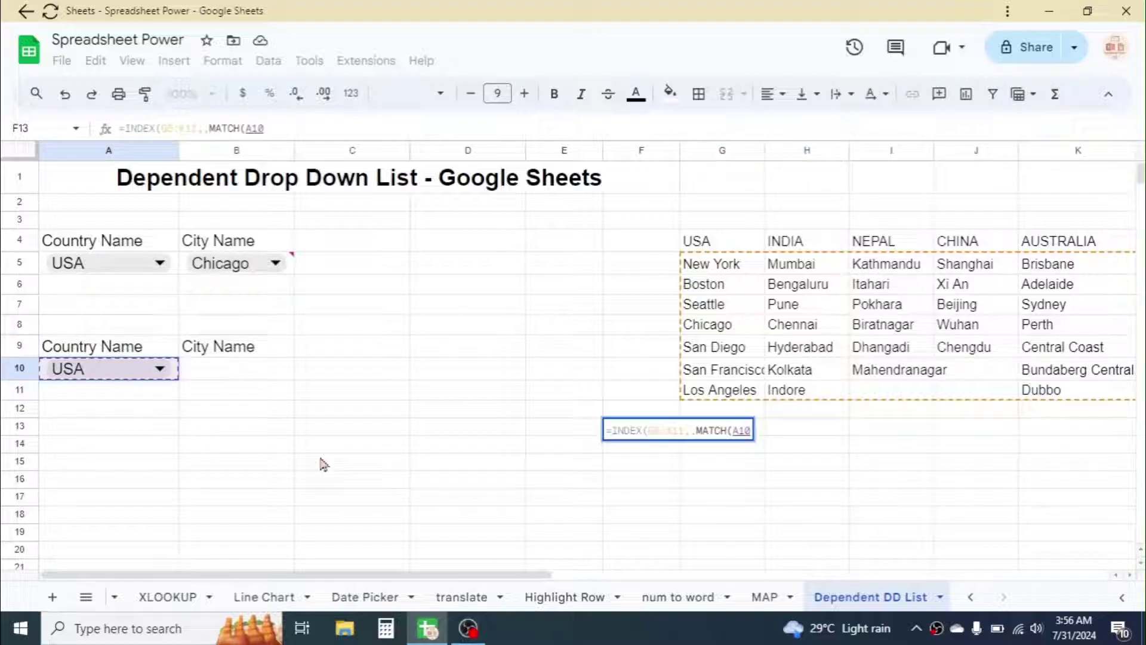
type(",")
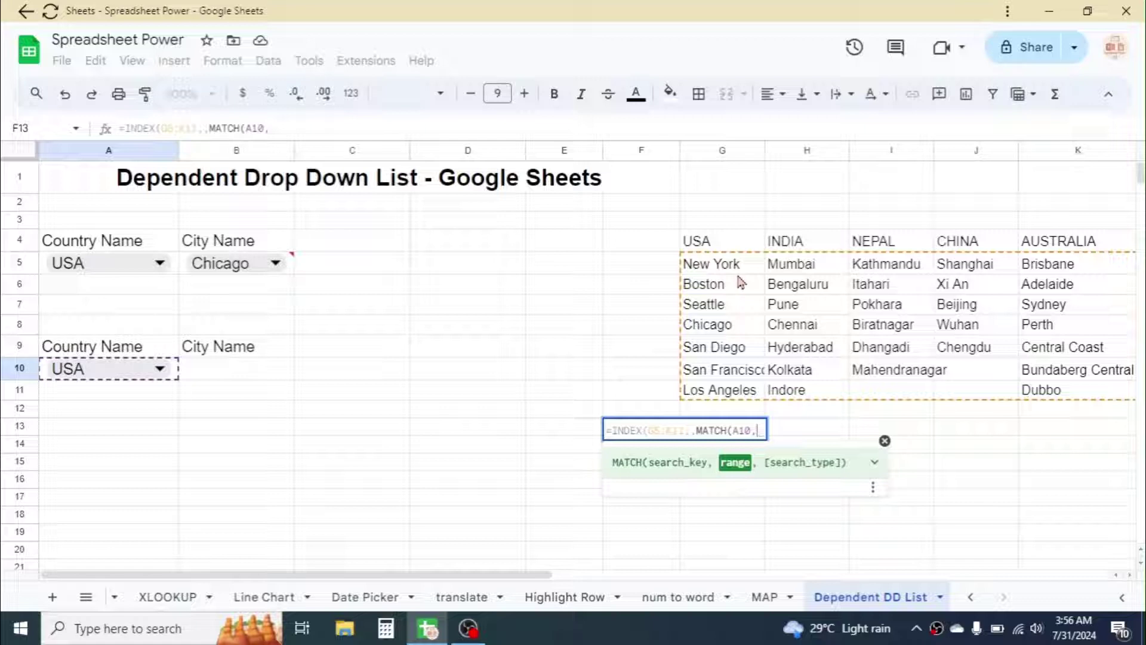
left_click(716, 245)
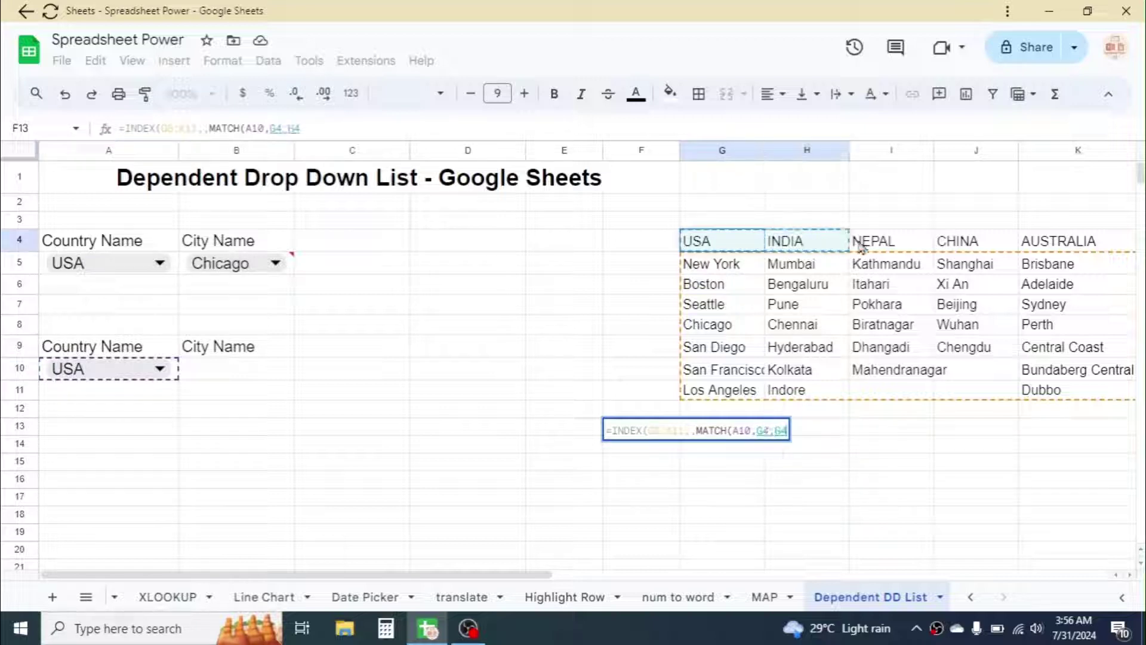
left_click_drag(773, 245, 1037, 244)
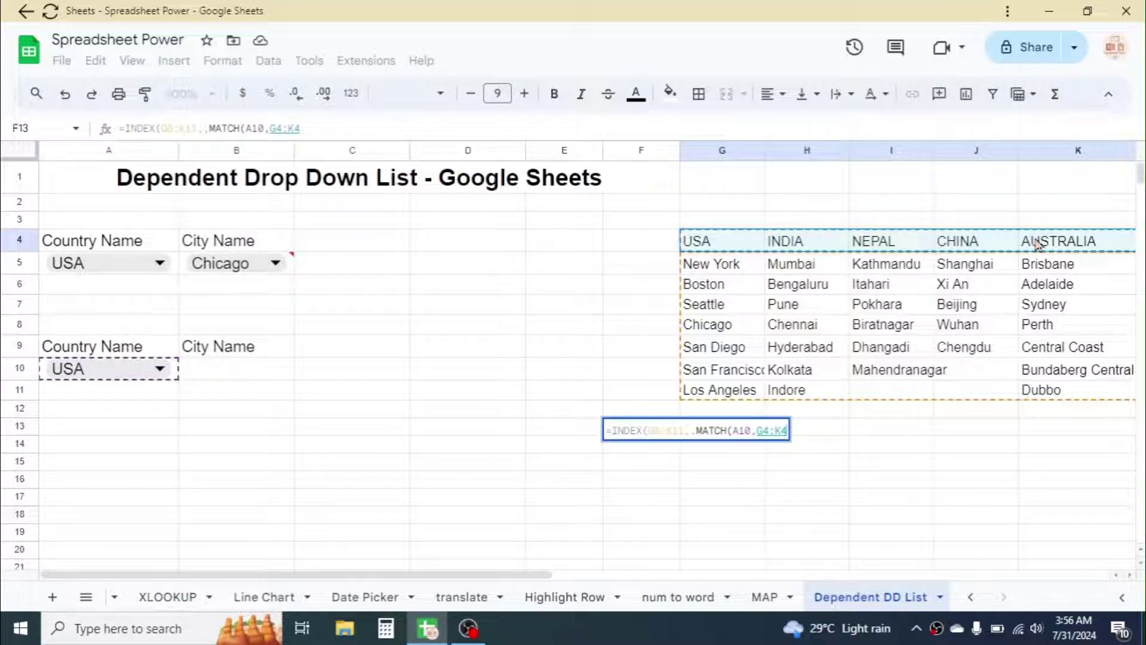
type(",")
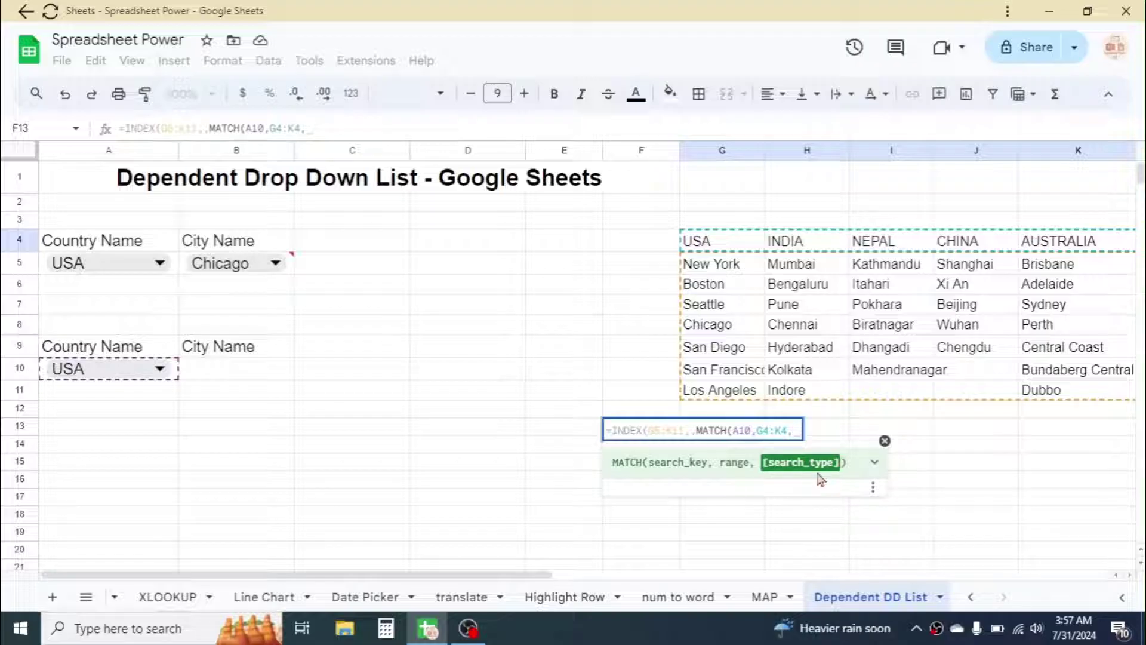
left_click(875, 462)
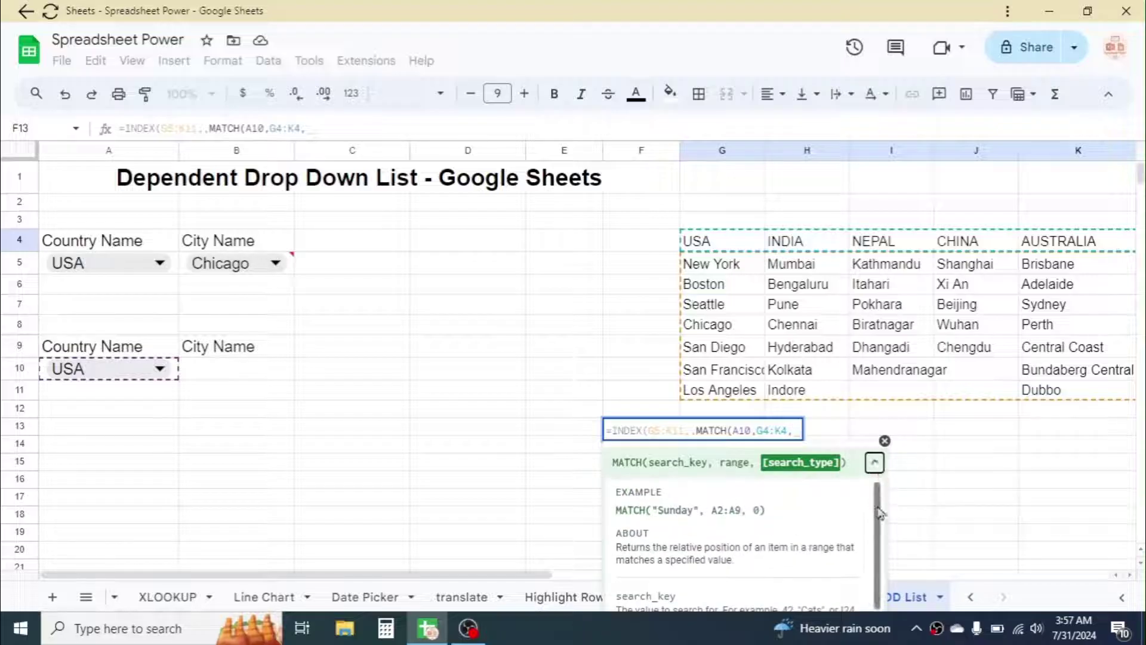
mouse_move(876, 496)
left_mouse_down()
mouse_move(875, 564)
mouse_move(712, 604)
left_mouse_up()
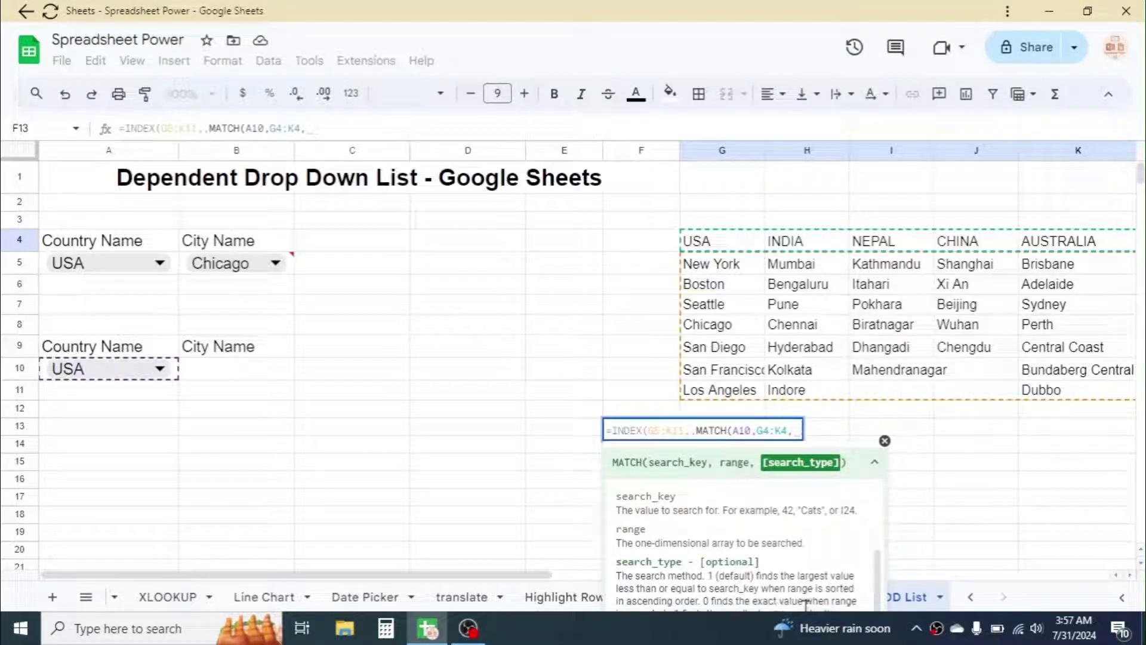
left_click(875, 462)
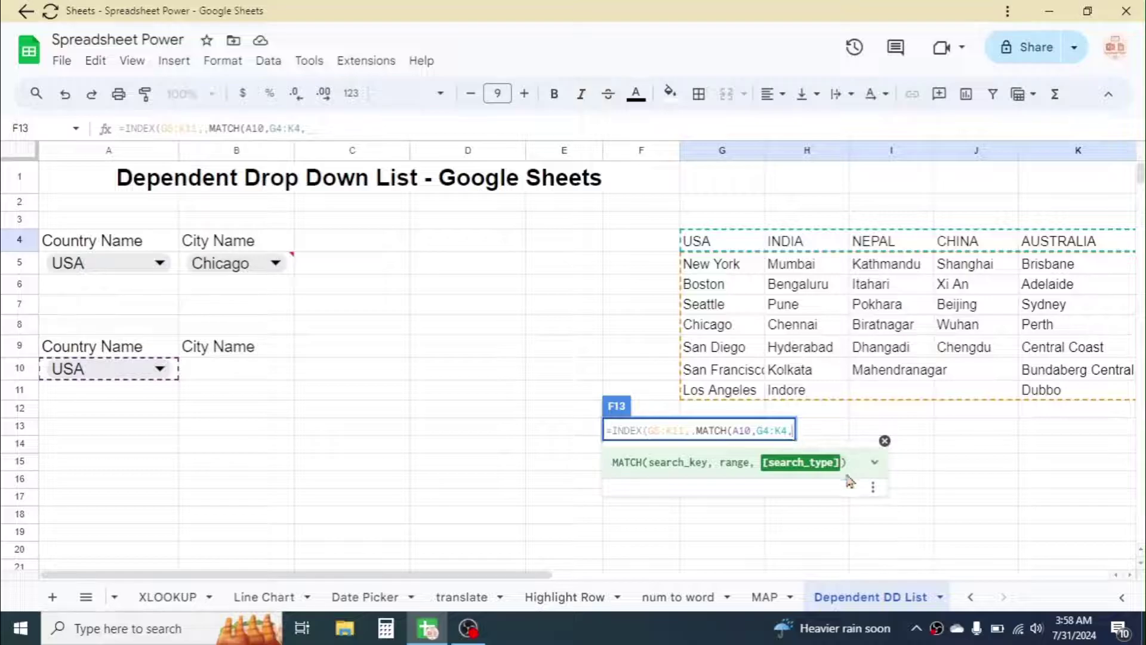
type("0")
type(")")
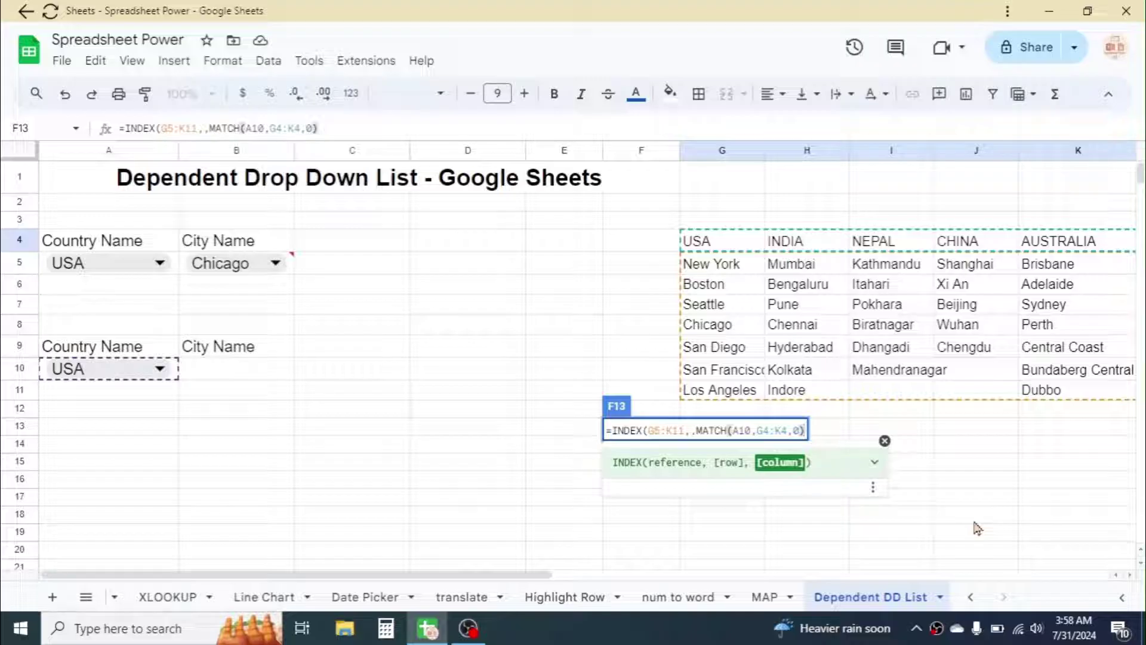
type(")")
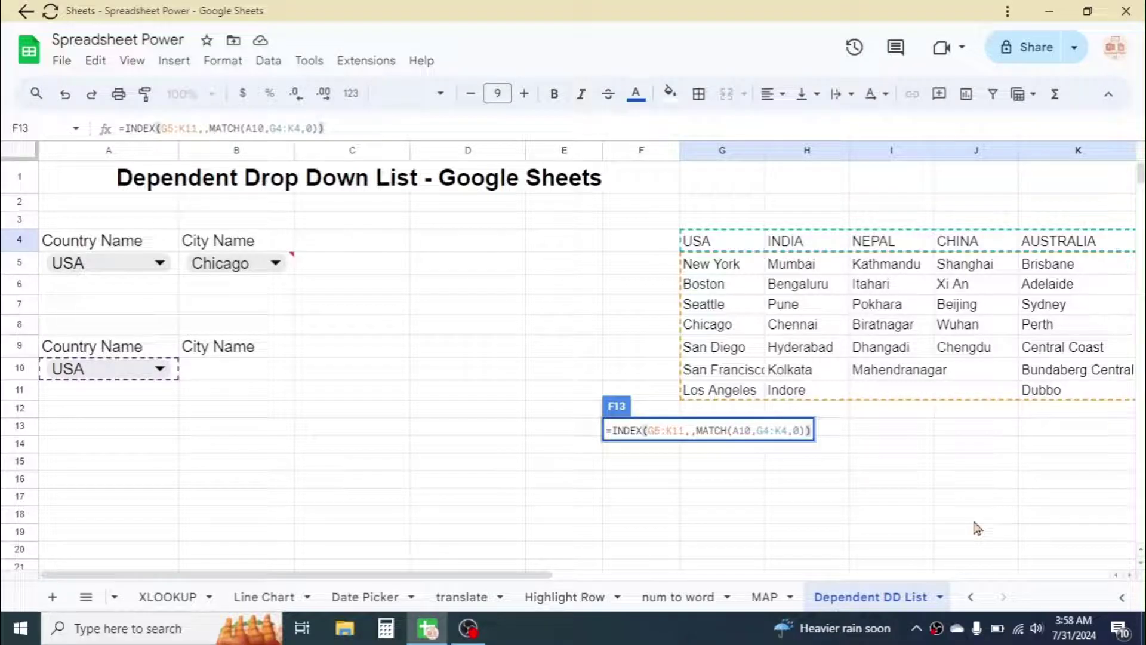
Commit the F13 formula, then switch A10's country to INDIA.
key("Return")
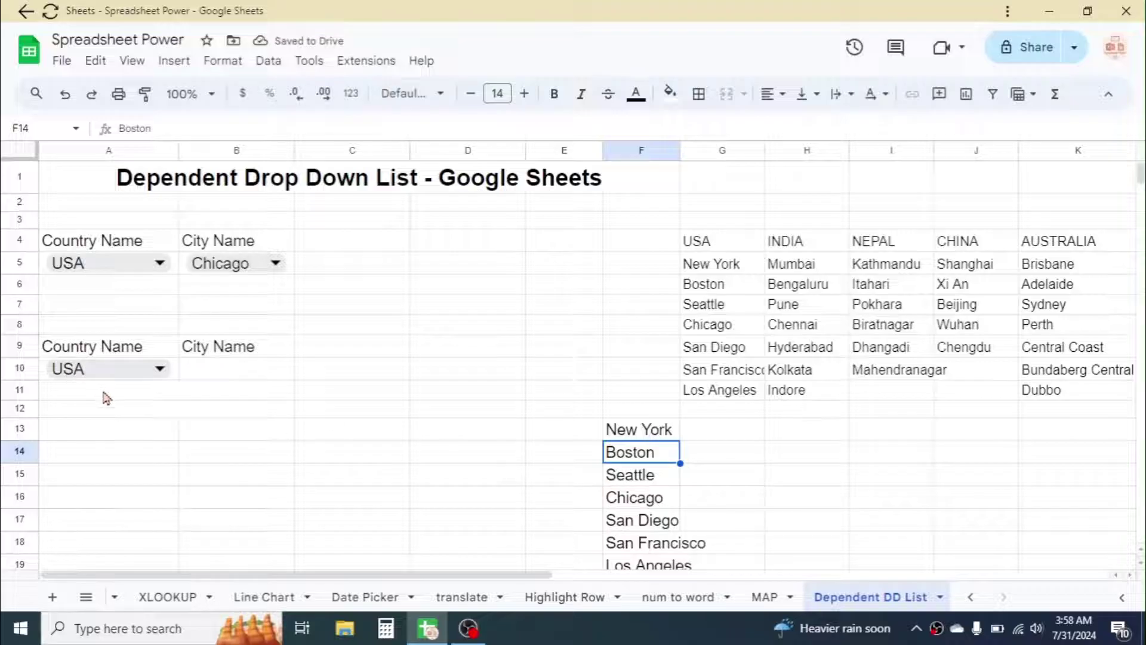
left_click(160, 367)
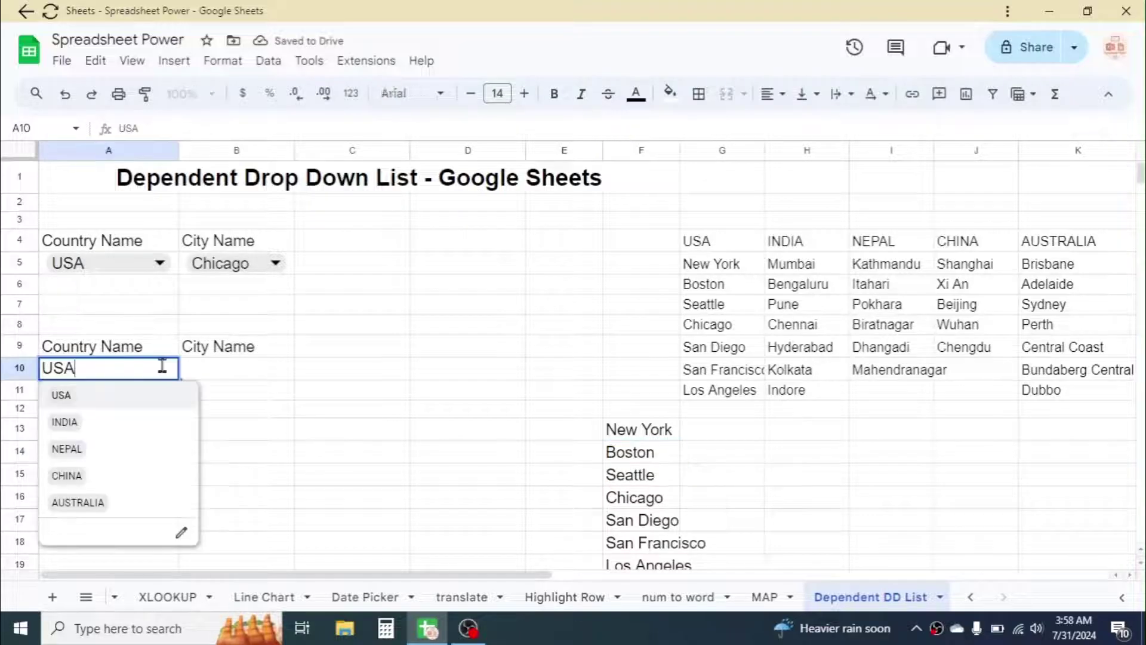
left_click(66, 421)
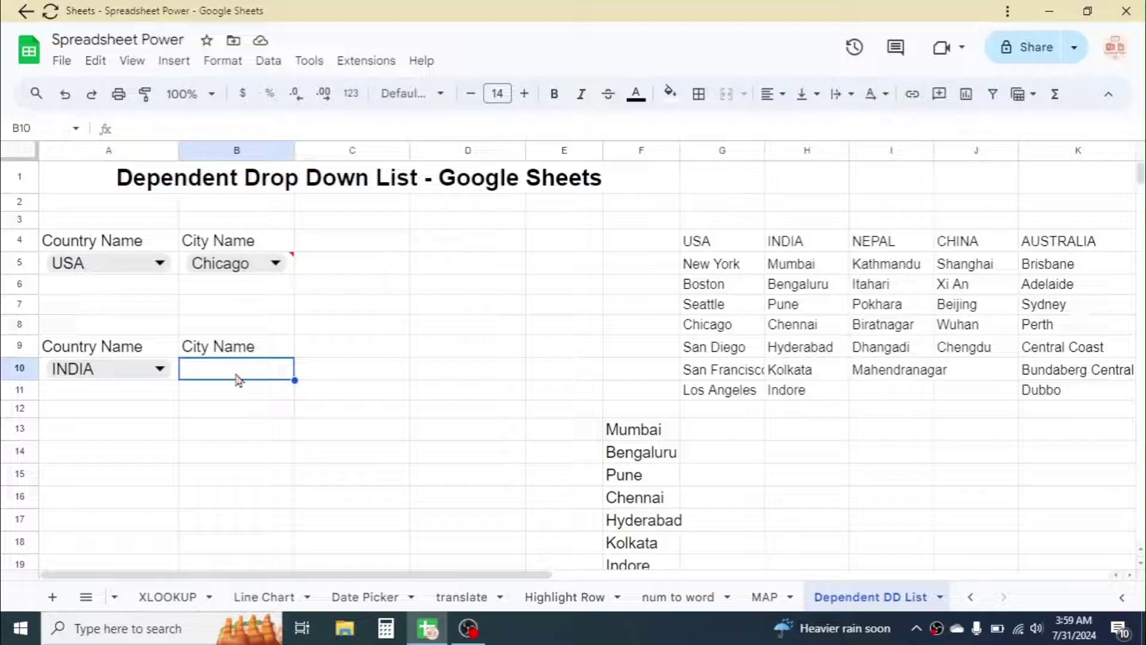
Add a Dropdown (from a range) validation rule to B10 sourced from F13:F23.
left_click(270, 62)
left_click(299, 429)
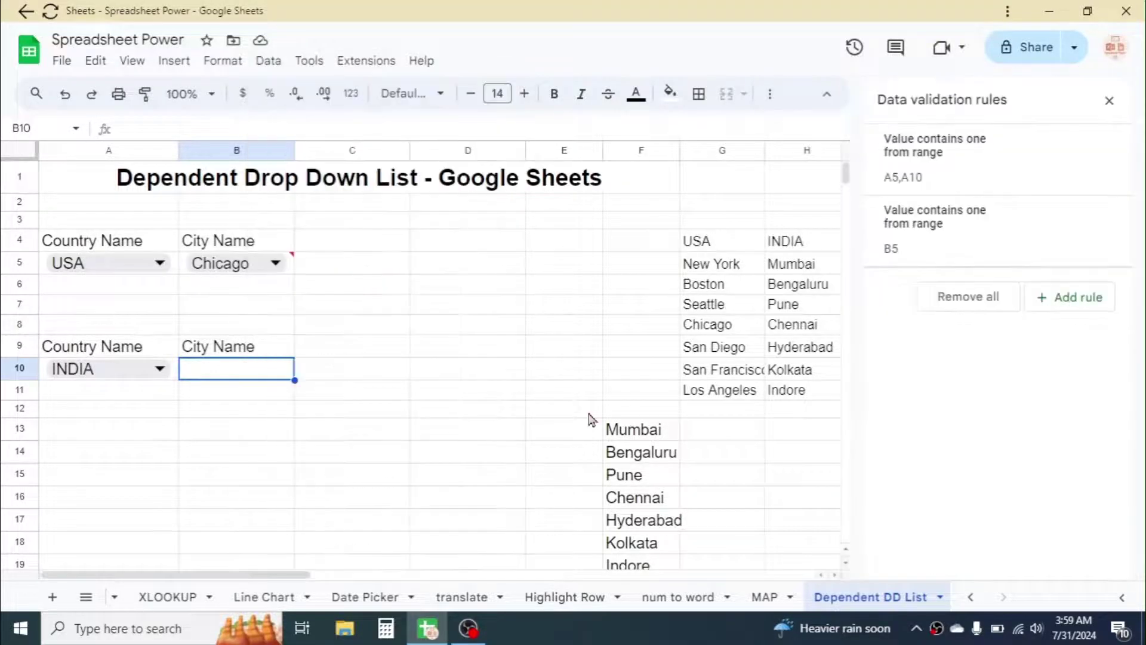
left_click(1071, 301)
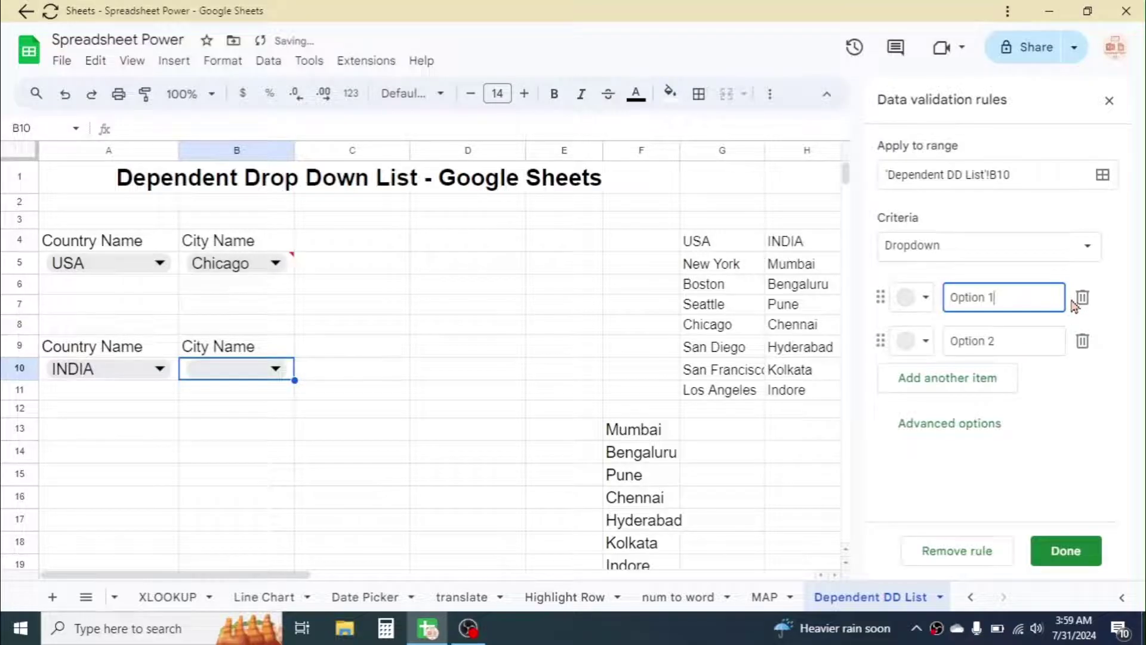
left_click(1085, 245)
left_click(967, 277)
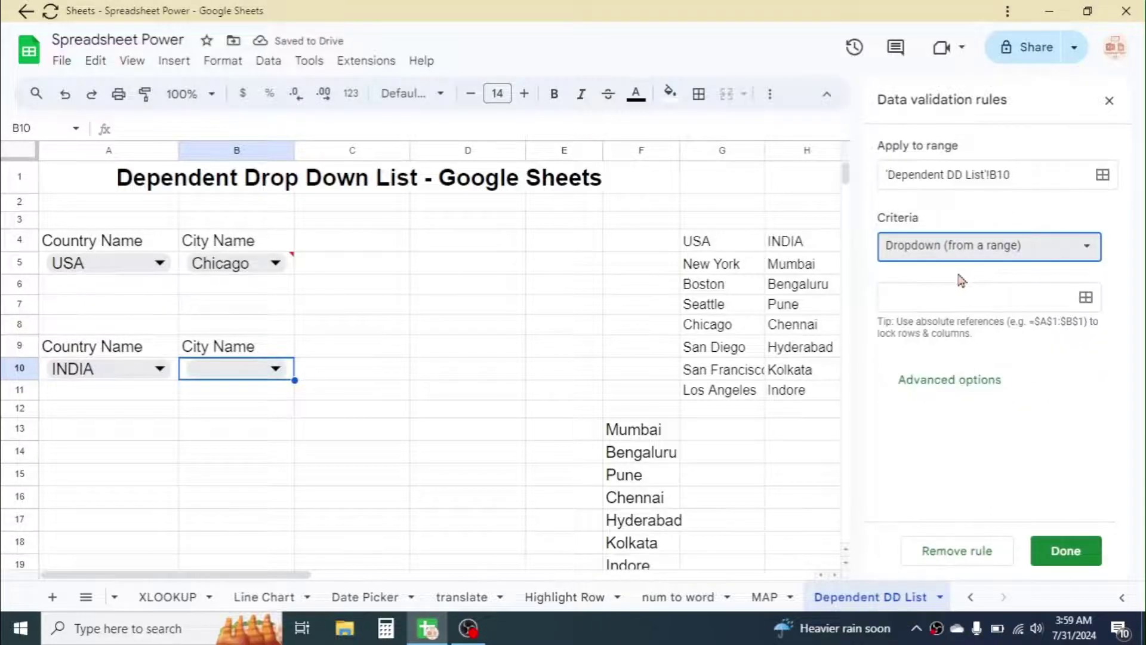
left_click(931, 301)
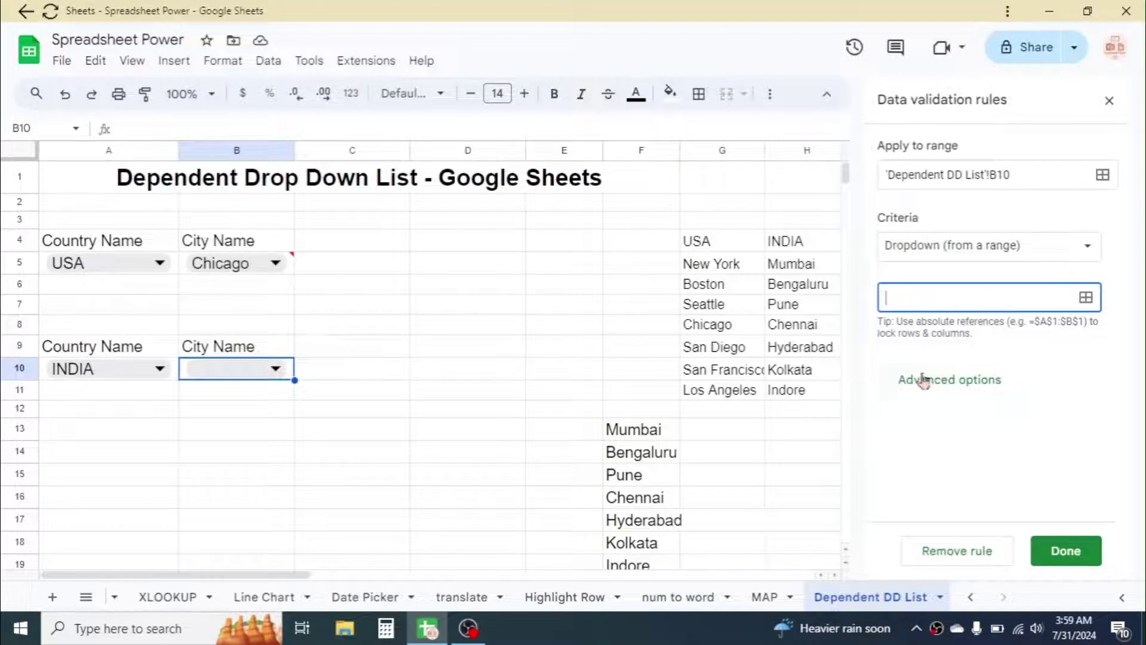
left_click(638, 429)
left_click_drag(637, 431, 636, 483)
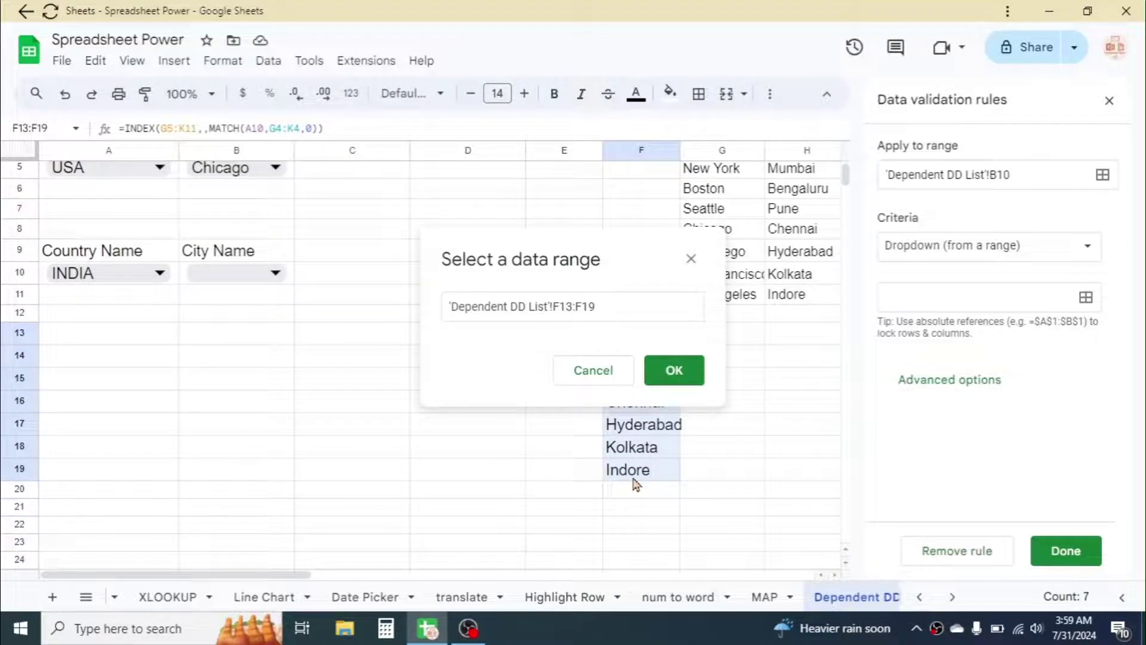
left_click_drag(634, 483, 638, 558)
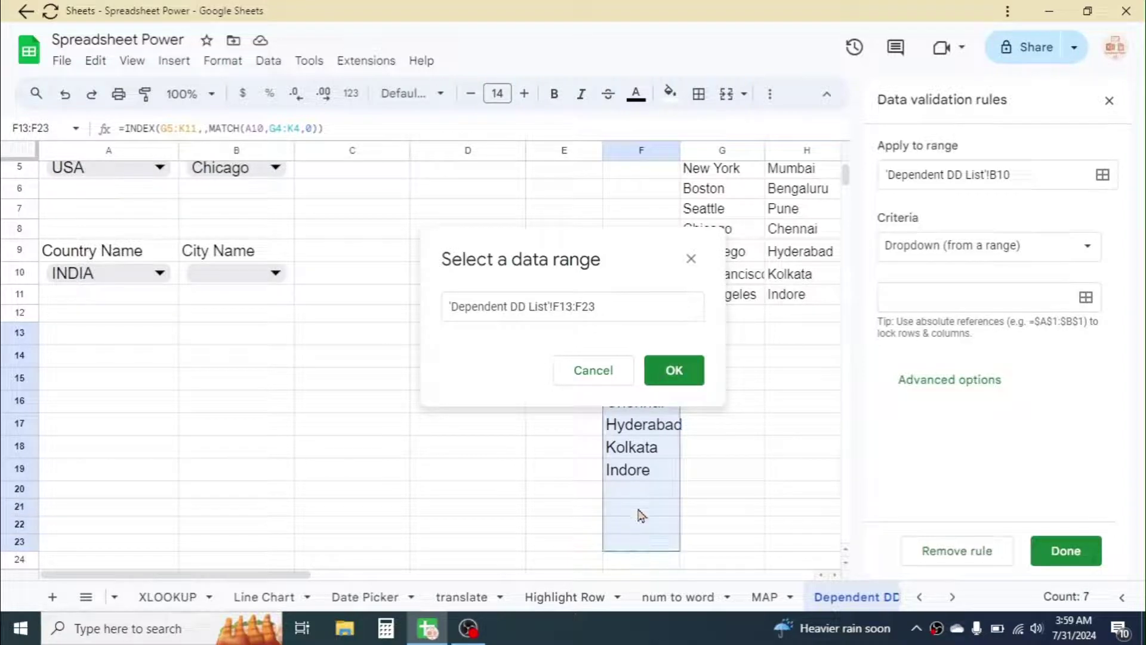
left_click(672, 370)
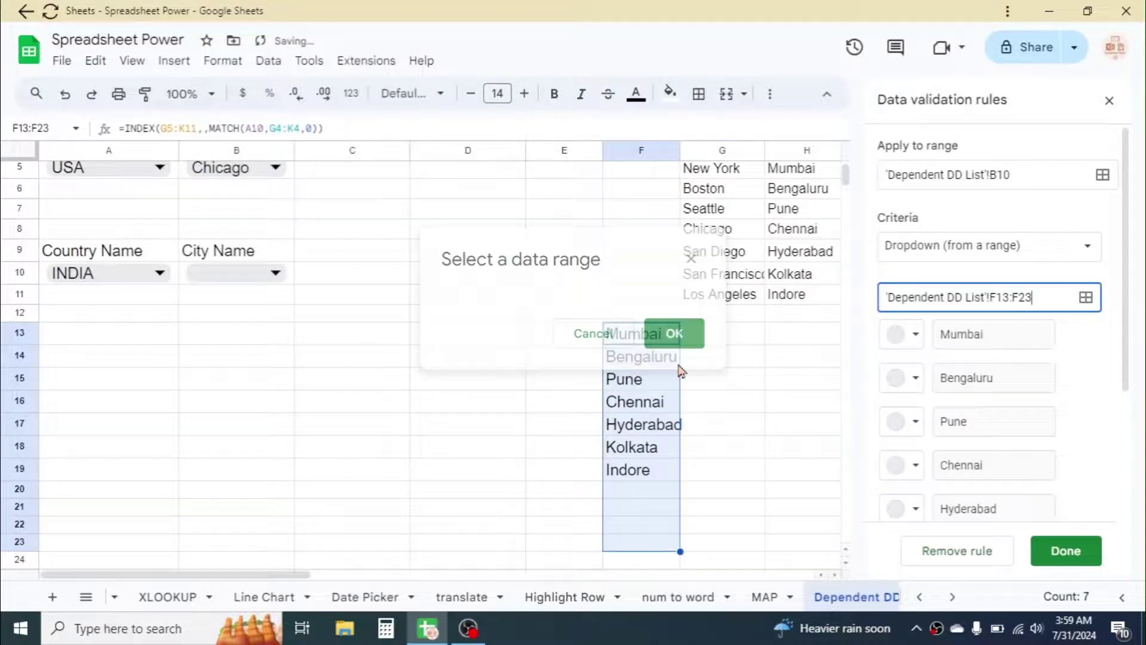
left_click(1065, 552)
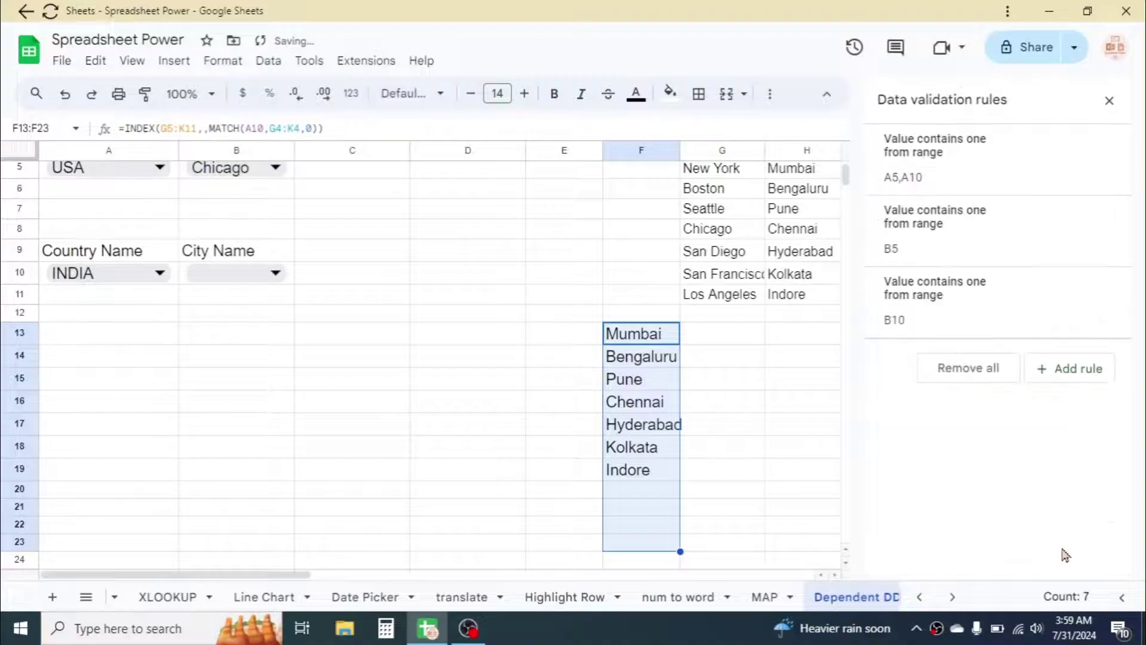
left_click(1109, 100)
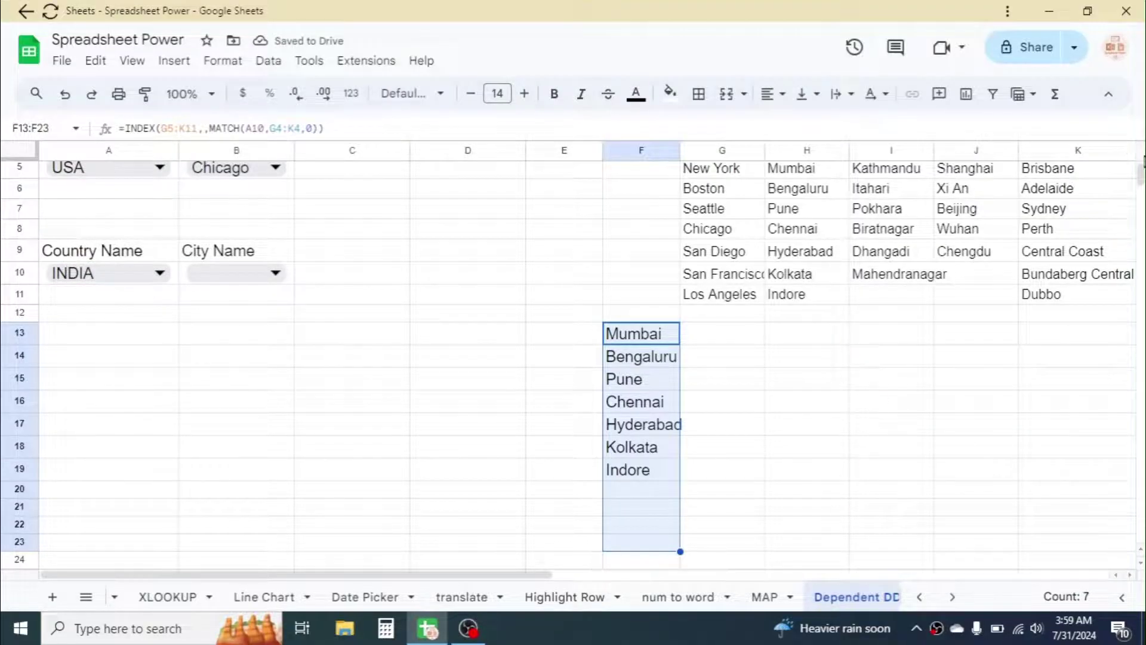
Pick Chennai for INDIA, then switch A10 to USA and pick San Diego.
scroll(1128, 167, "up", 2)
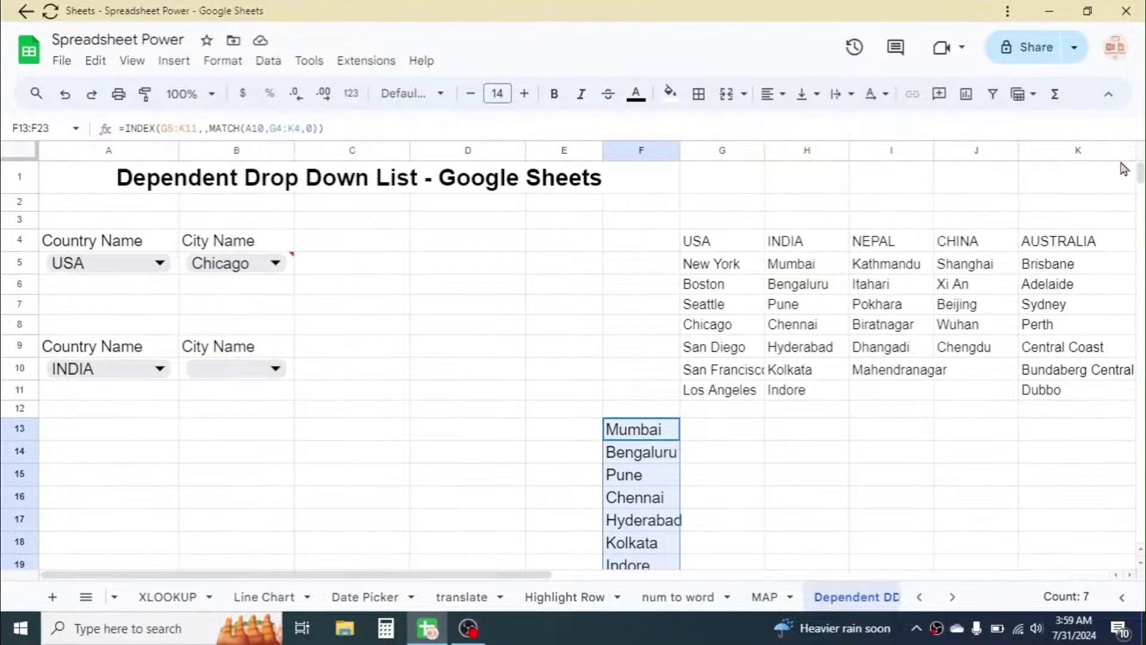
left_click(275, 370)
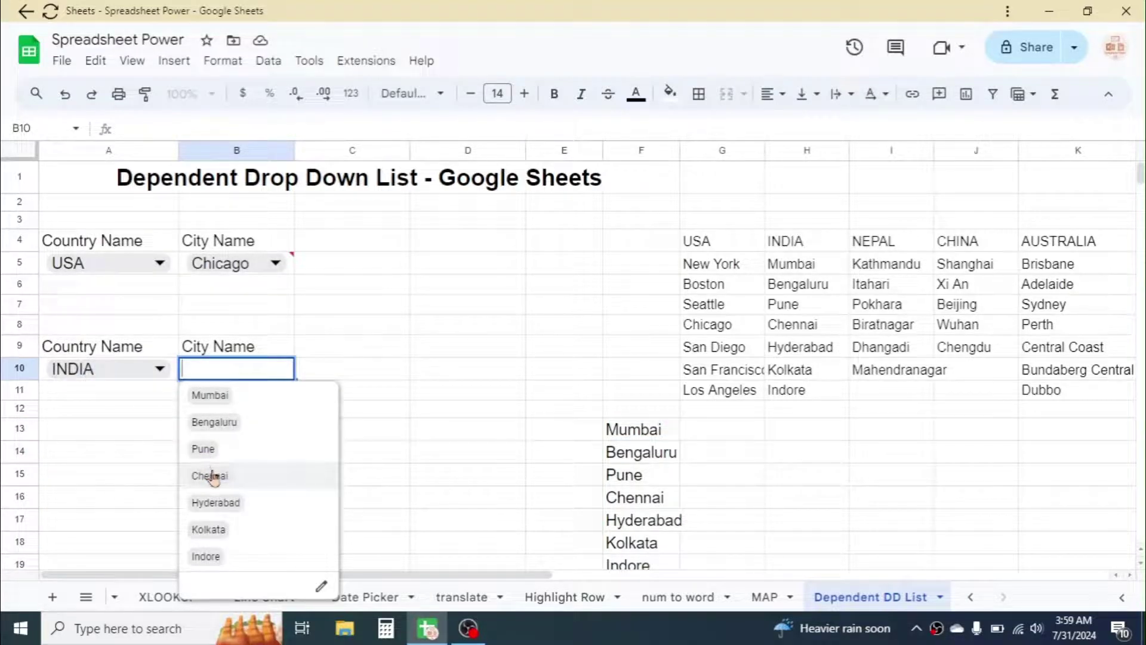
left_click(210, 475)
left_click(158, 366)
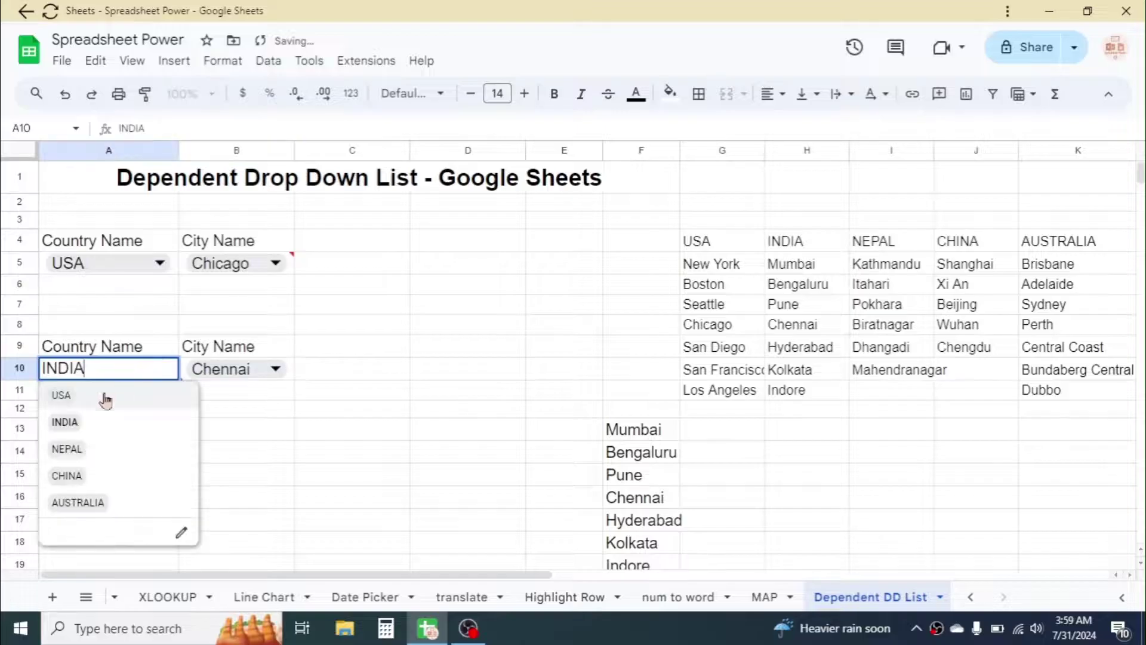
left_click(63, 396)
left_click(276, 369)
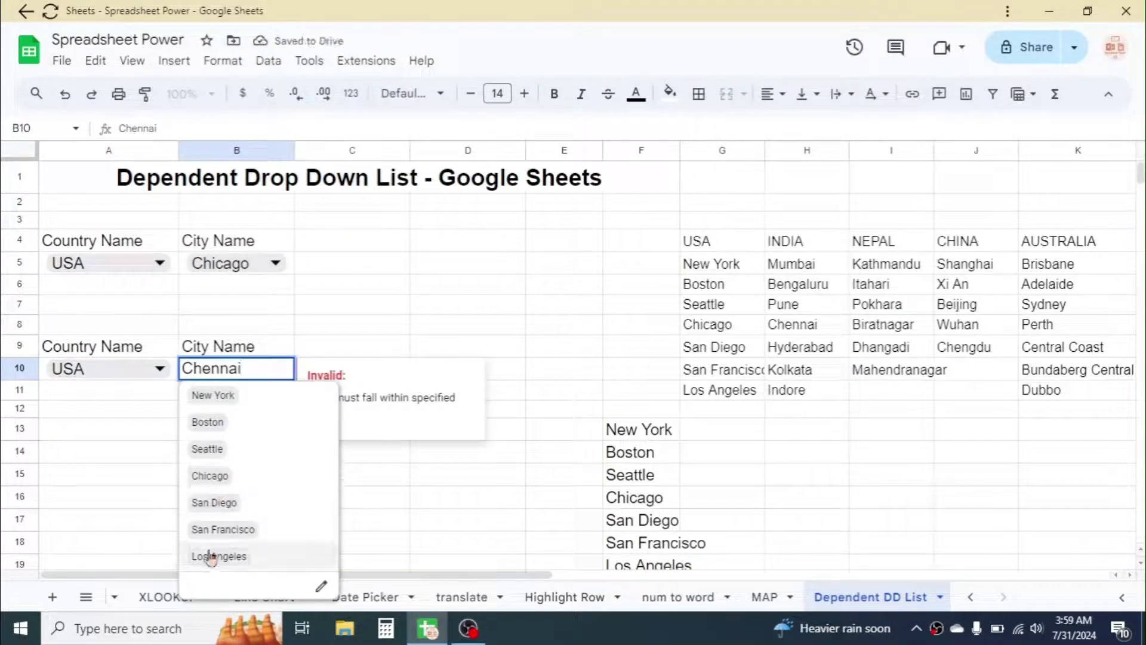
left_click(216, 502)
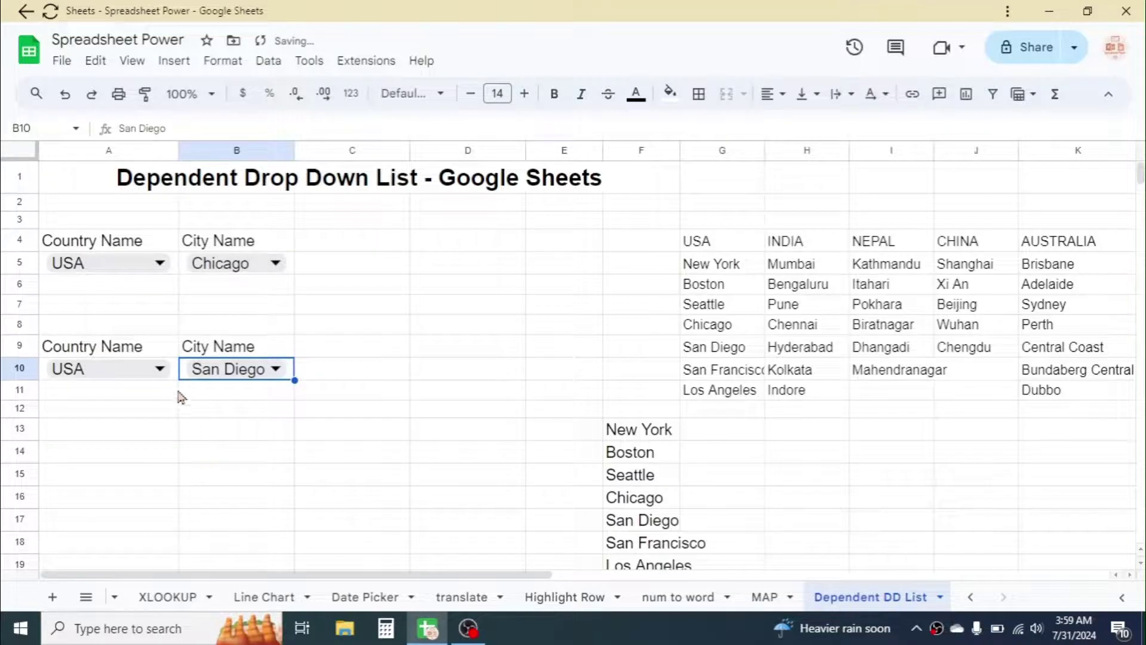
Switch A10 to AUSTRALIA, clear the invalid Central Coast warning, and choose Dubbo.
left_click(158, 368)
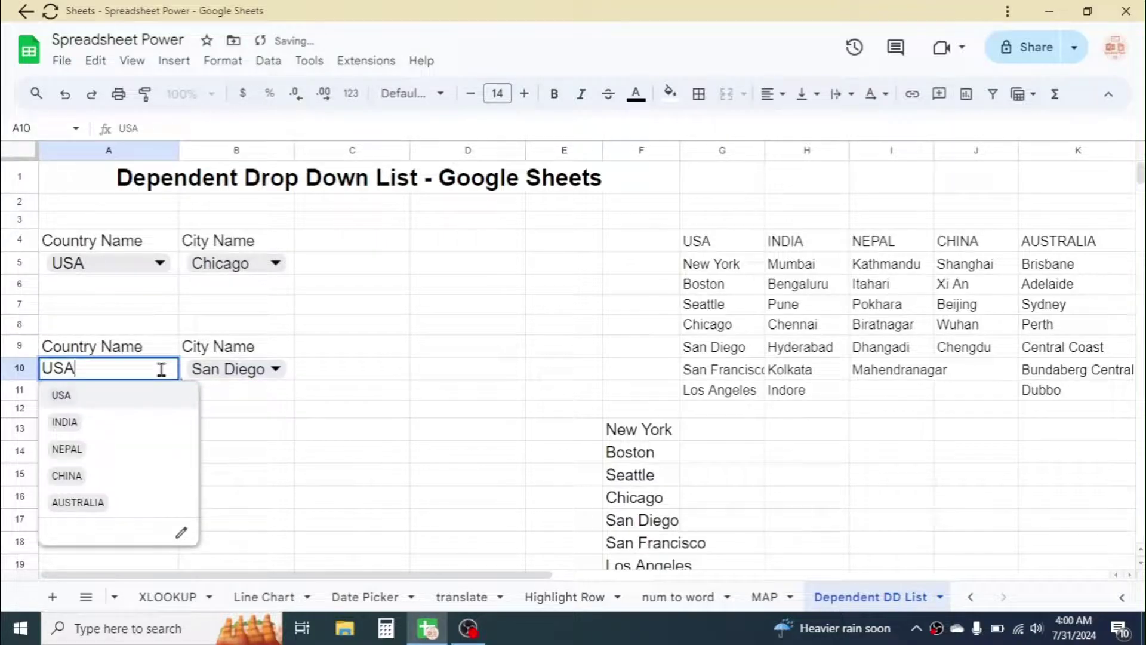
left_click(83, 503)
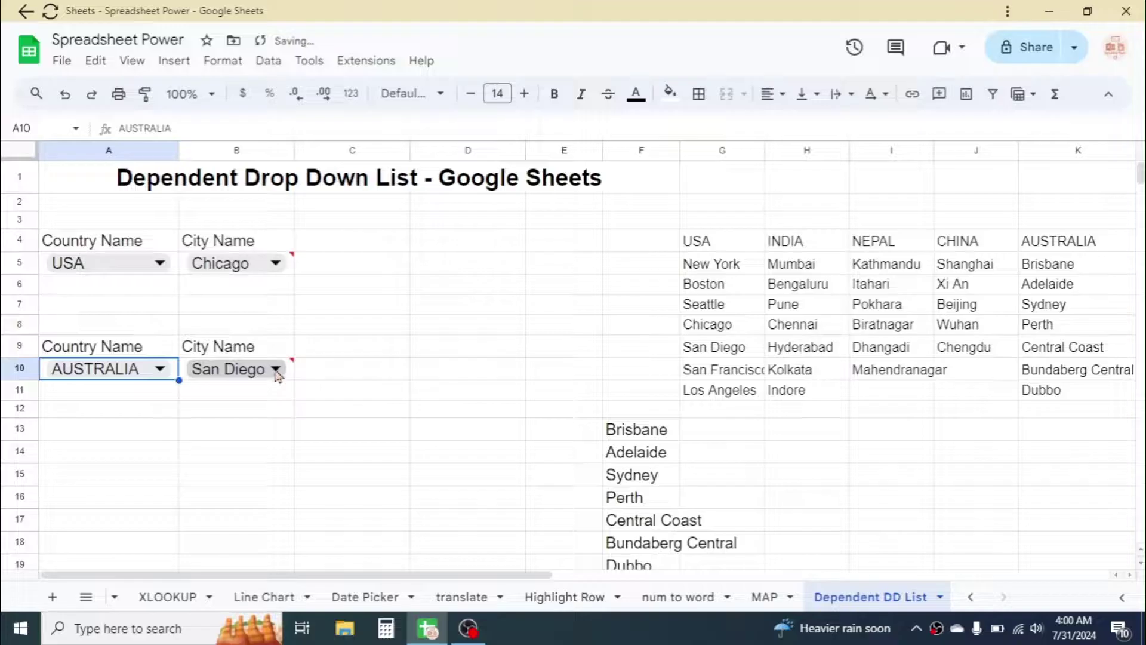
left_click(275, 369)
left_click(222, 504)
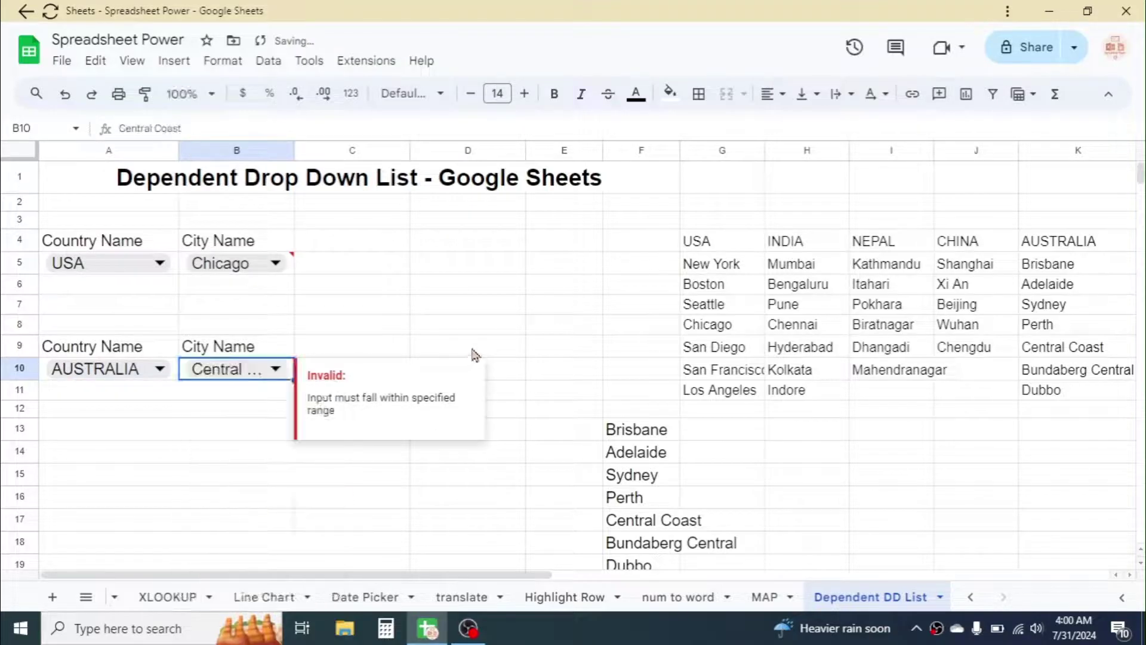
left_click(418, 305)
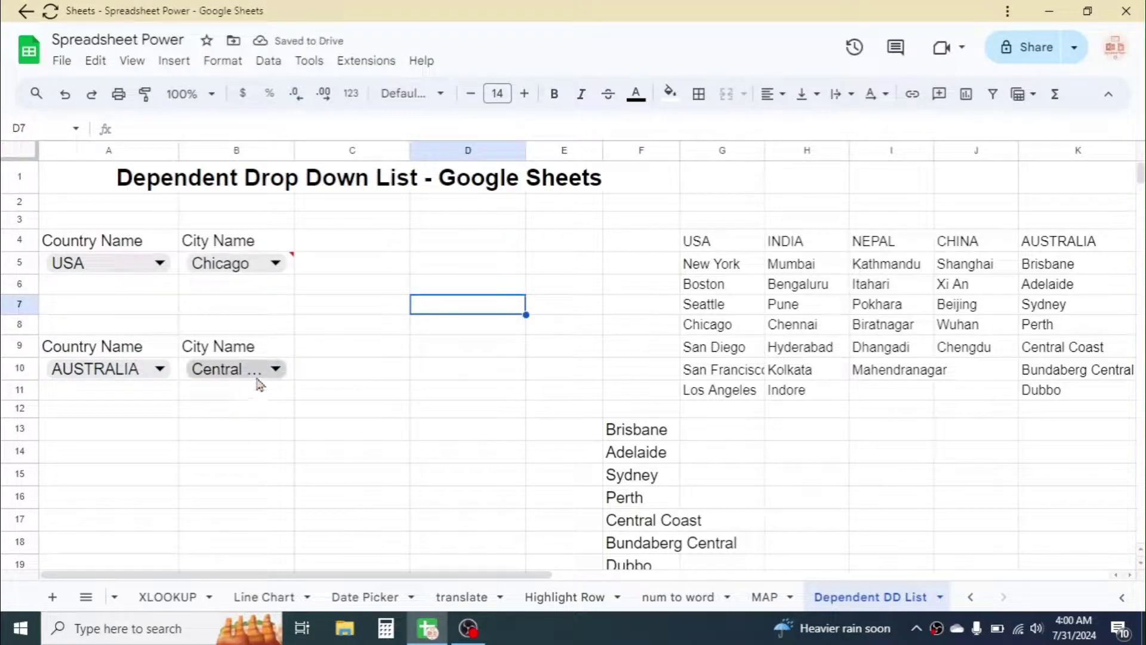
left_click(273, 368)
left_click(210, 556)
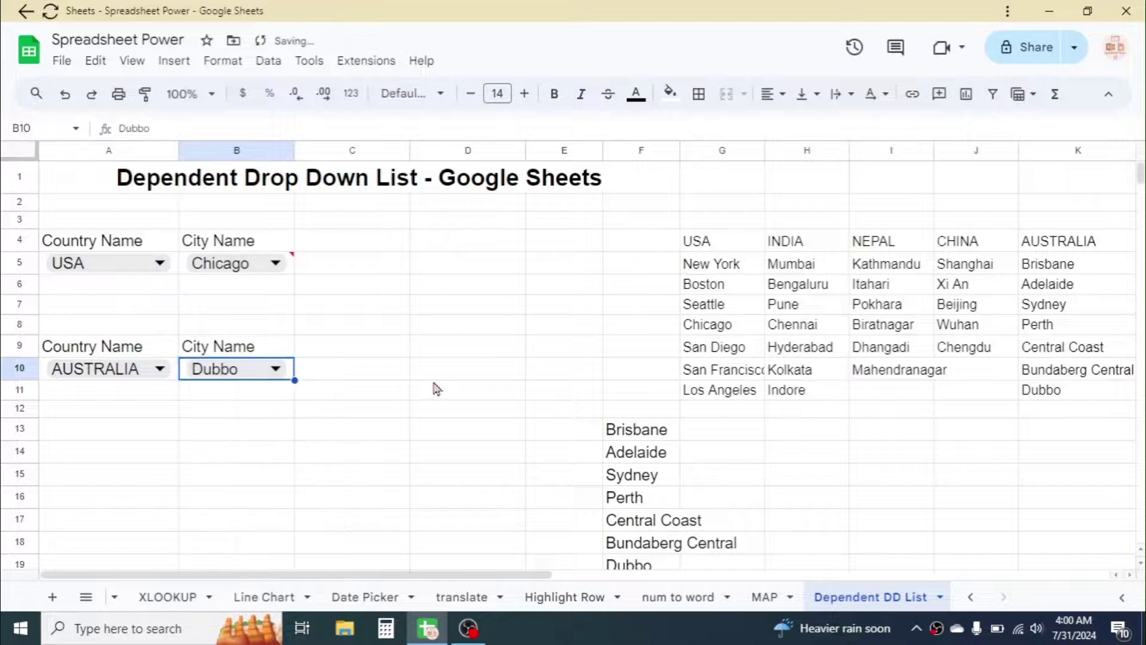